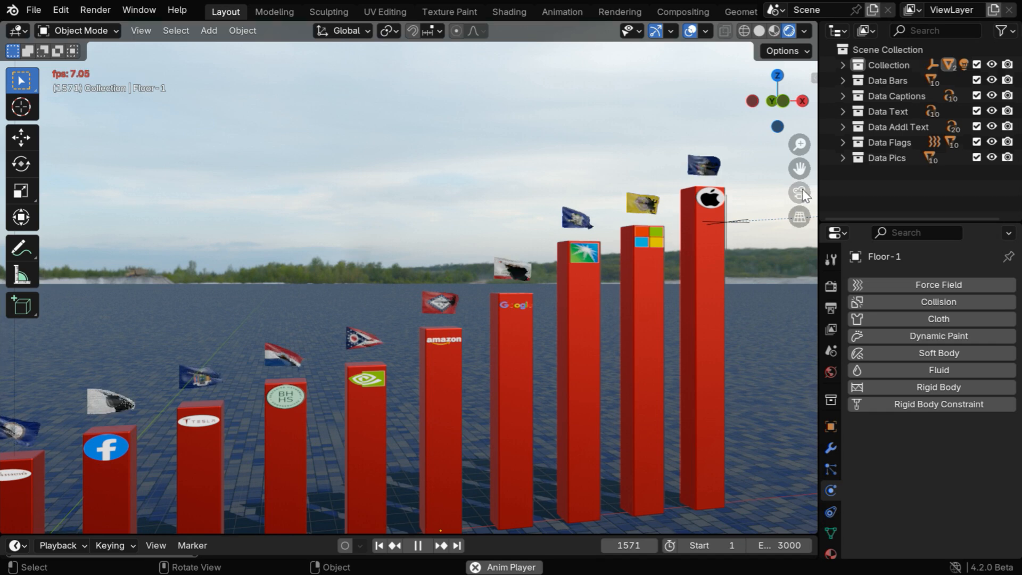
Show the scene through the camera and pause the animation playback.
{"action": "left_click", "coordinate": [799, 190]}
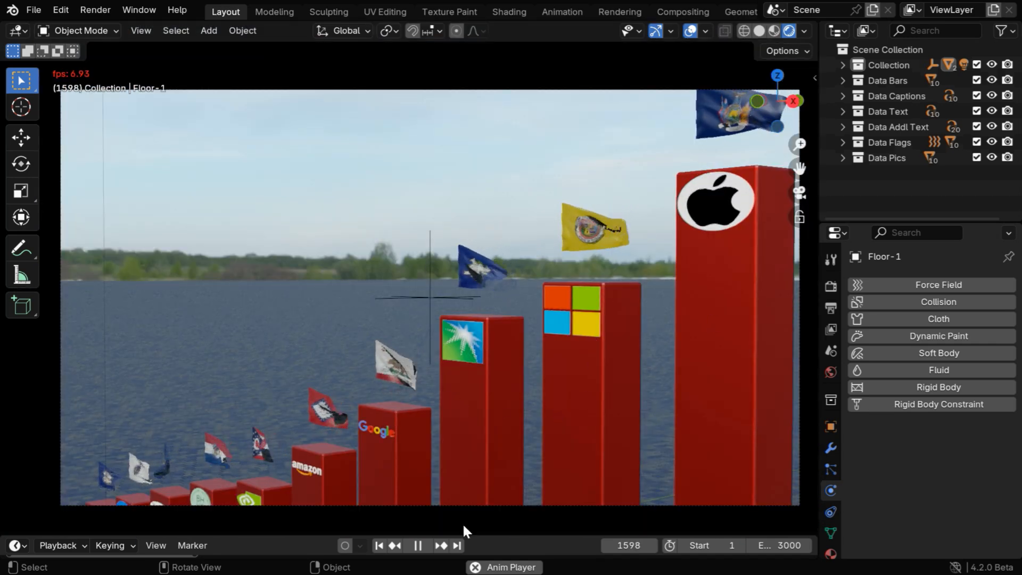
{"action": "left_click", "coordinate": [418, 545]}
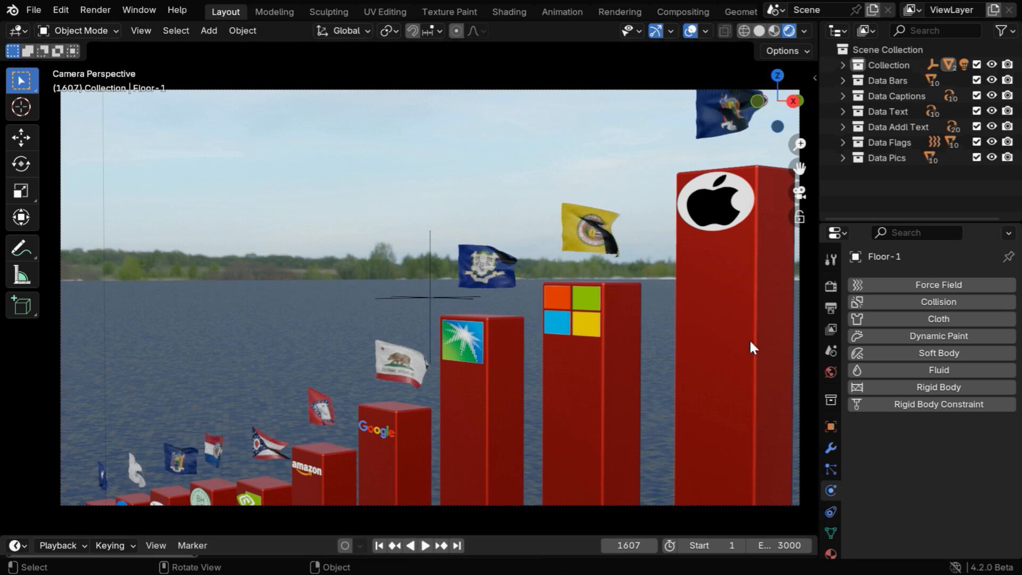
Switch the render engine to Cycles and keep the device on CPU.
{"action": "left_click", "coordinate": [830, 287]}
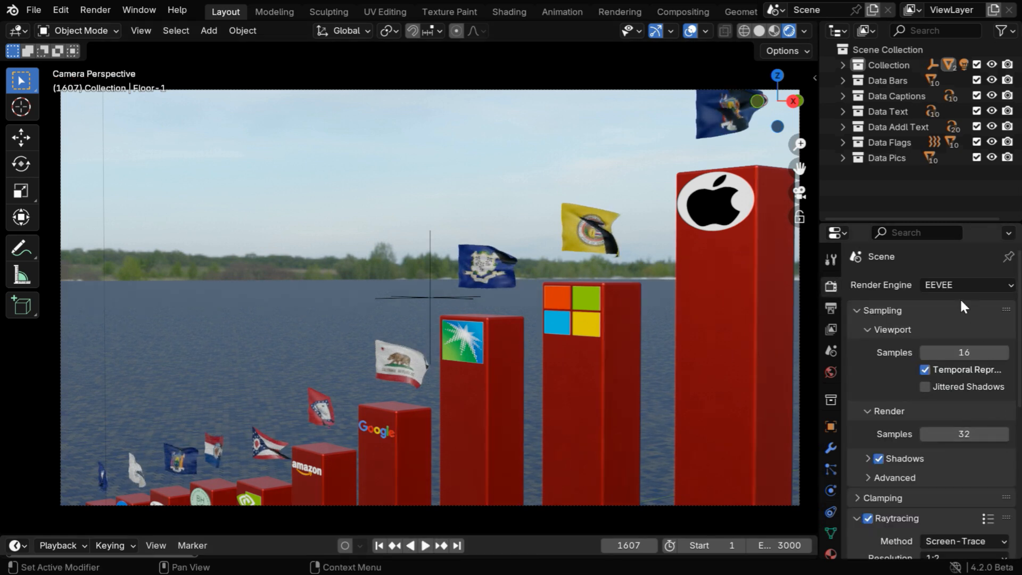
{"action": "left_click", "coordinate": [976, 290]}
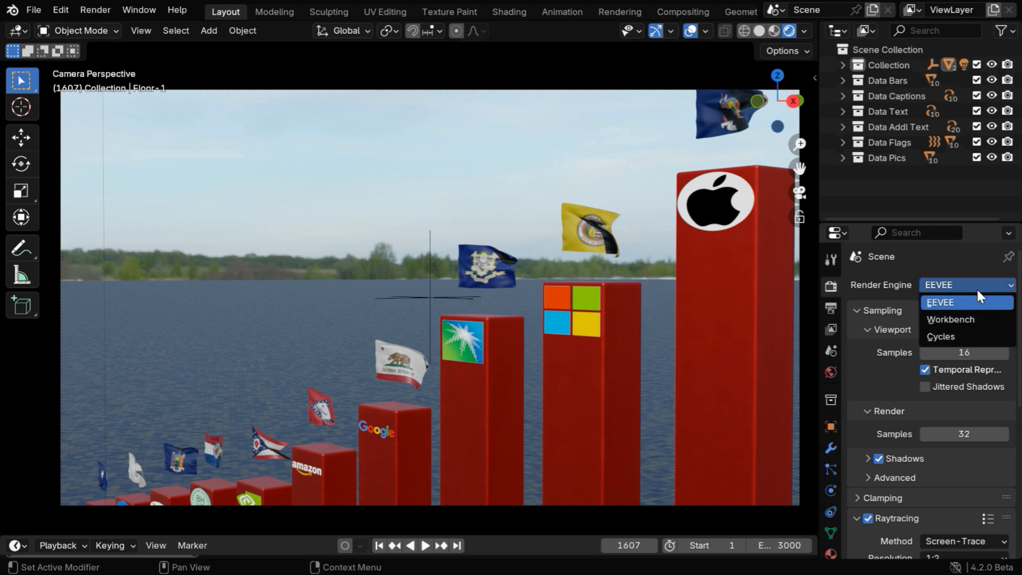
{"action": "left_click", "coordinate": [973, 337]}
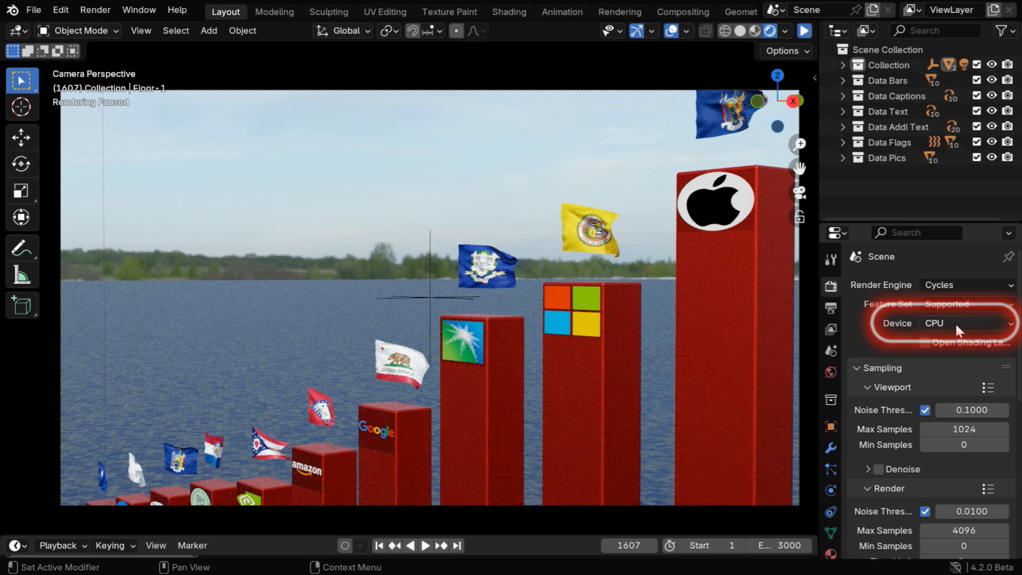
{"action": "left_click", "coordinate": [977, 323]}
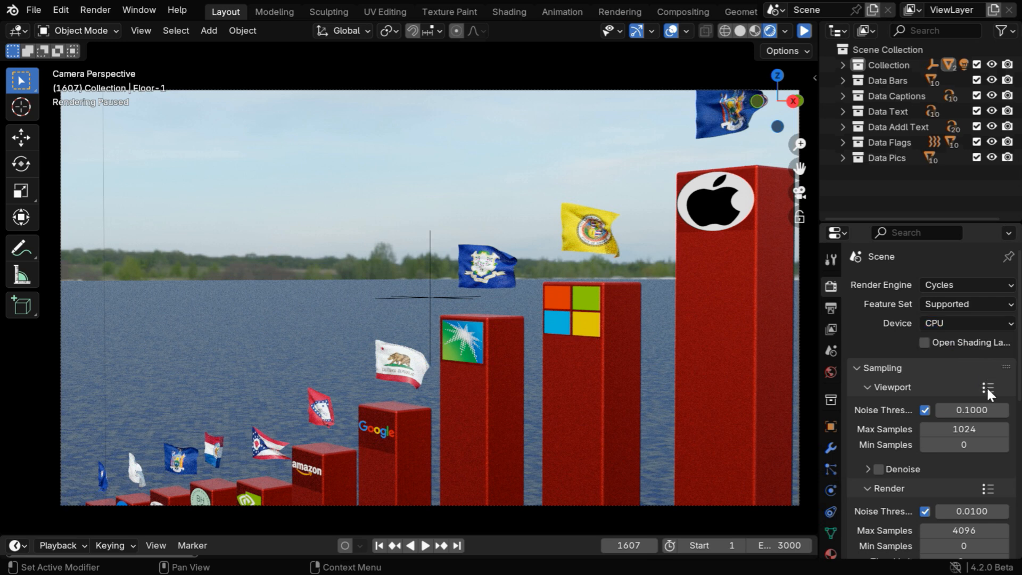
Collapse the Cycles viewport sampling settings and set the render Max Samples to 128.
{"action": "left_click", "coordinate": [874, 389]}
{"action": "scroll", "coordinate": [918, 404], "scroll_direction": "down", "scroll_amount": 5}
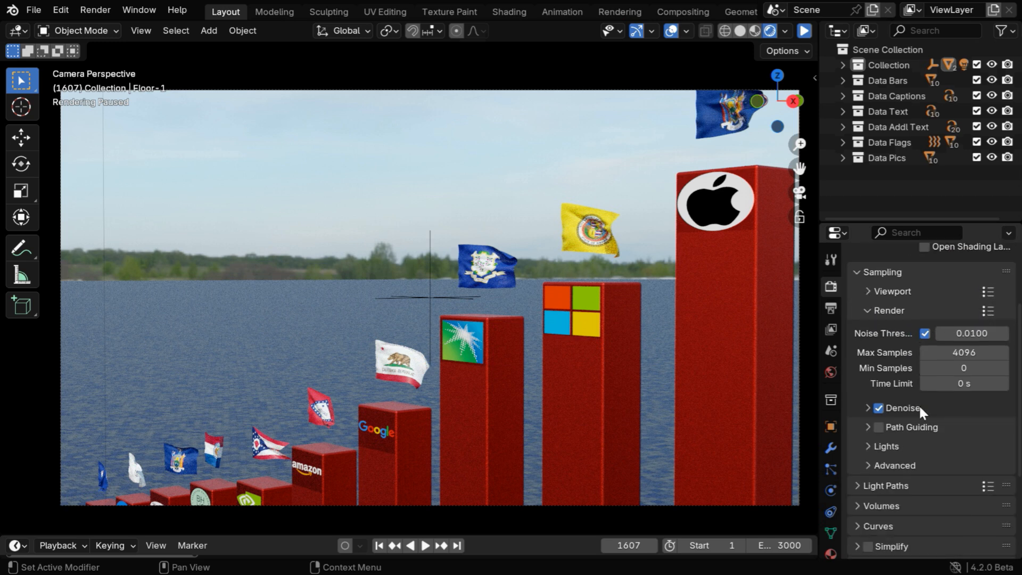
{"action": "left_click", "coordinate": [964, 353]}
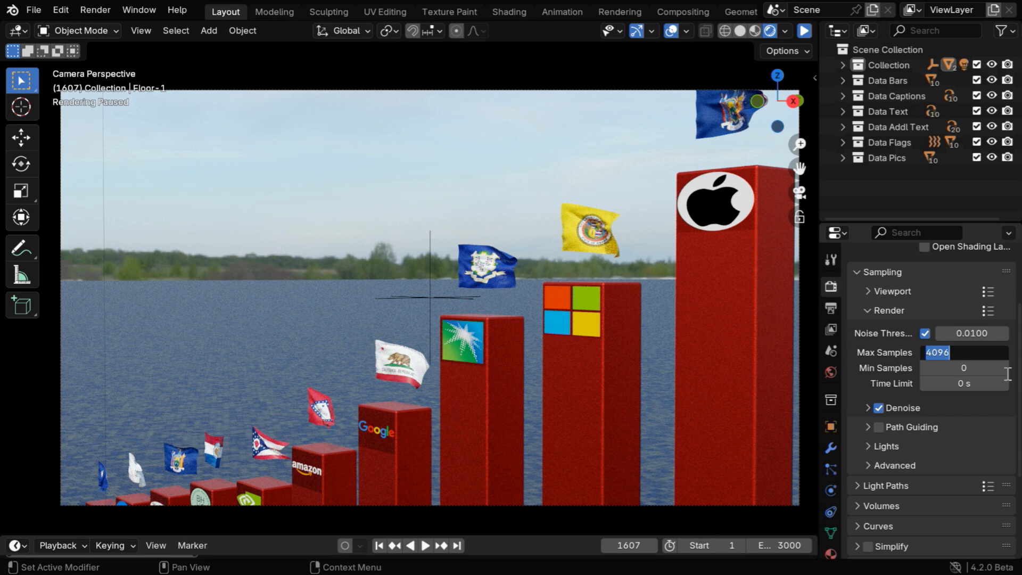
{"action": "type", "text": "128"}
{"action": "key", "text": "Return"}
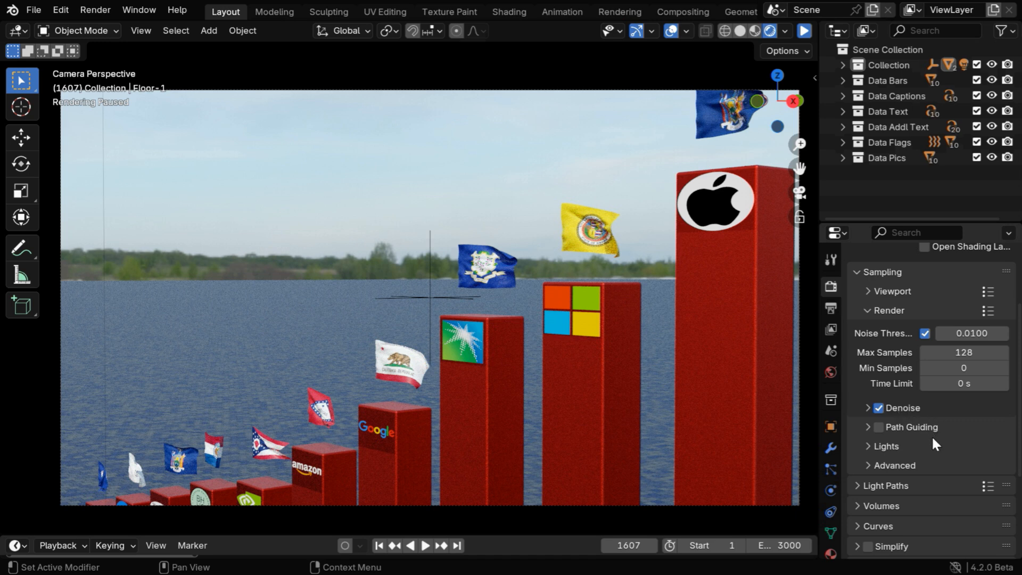
Show the Cycles Light Paths settings and switch the render engine back to EEVEE.
{"action": "scroll", "coordinate": [931, 439], "scroll_direction": "down", "scroll_amount": 3}
{"action": "left_click", "coordinate": [859, 422]}
{"action": "scroll", "coordinate": [937, 405], "scroll_direction": "down", "scroll_amount": 4}
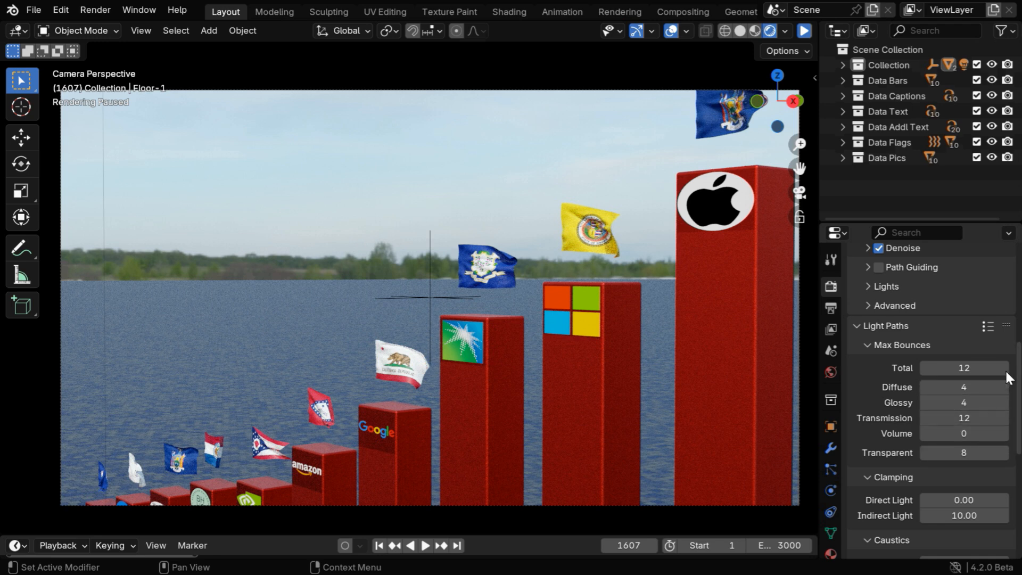
{"action": "scroll", "coordinate": [1004, 344], "scroll_direction": "up", "scroll_amount": 6}
{"action": "scroll", "coordinate": [1006, 352], "scroll_direction": "up", "scroll_amount": 6}
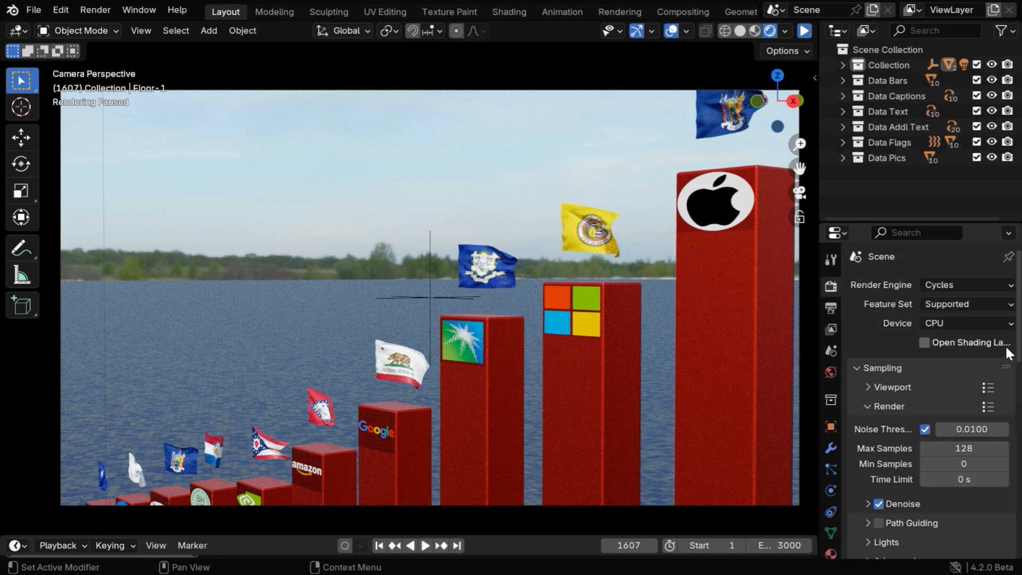
{"action": "left_click", "coordinate": [956, 284]}
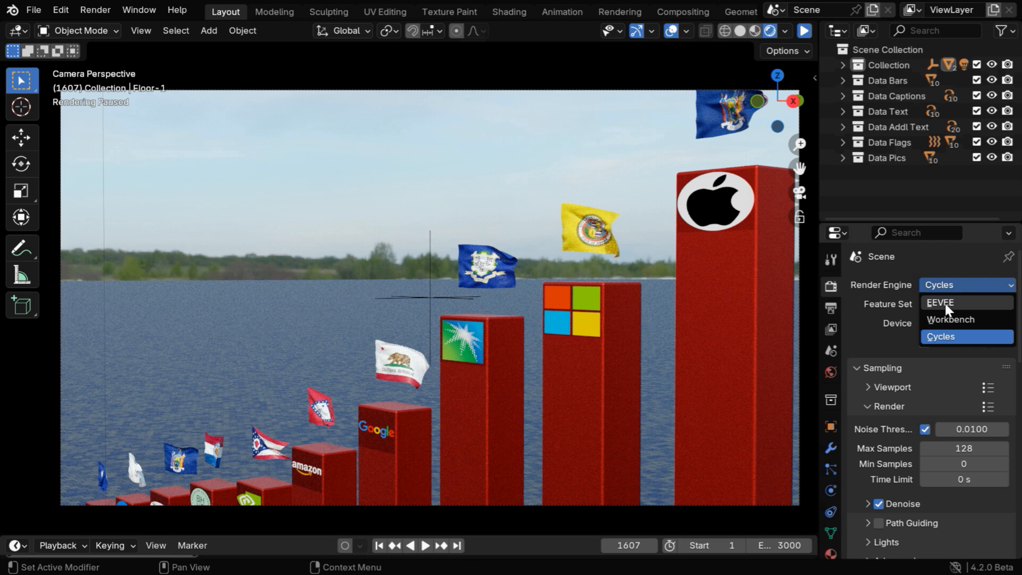
{"action": "left_click", "coordinate": [944, 302]}
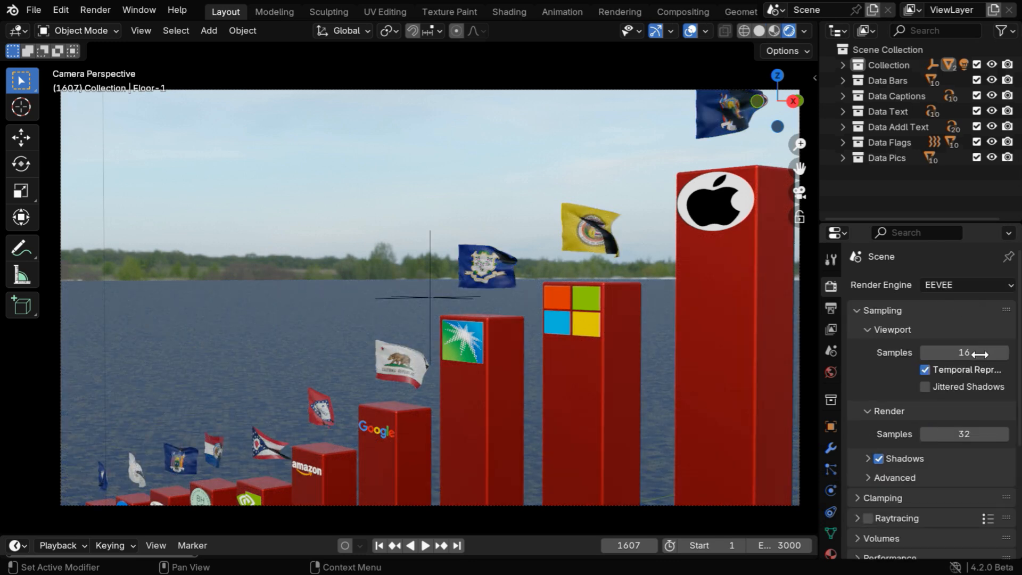
Review the EEVEE shadow sampling settings, and enable Raytracing with its options shown.
{"action": "scroll", "coordinate": [980, 355], "scroll_direction": "down", "scroll_amount": 4}
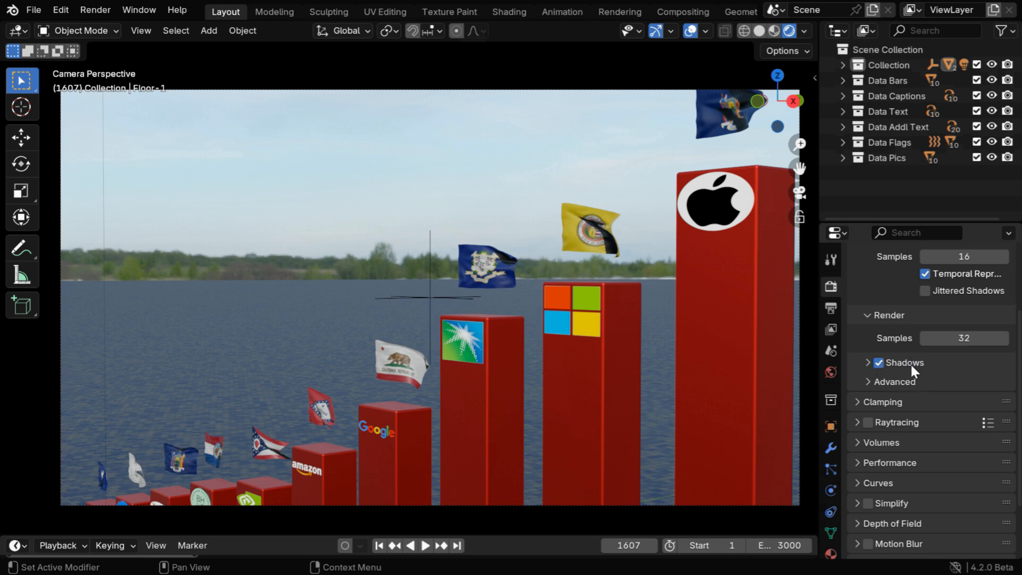
{"action": "left_click", "coordinate": [867, 364]}
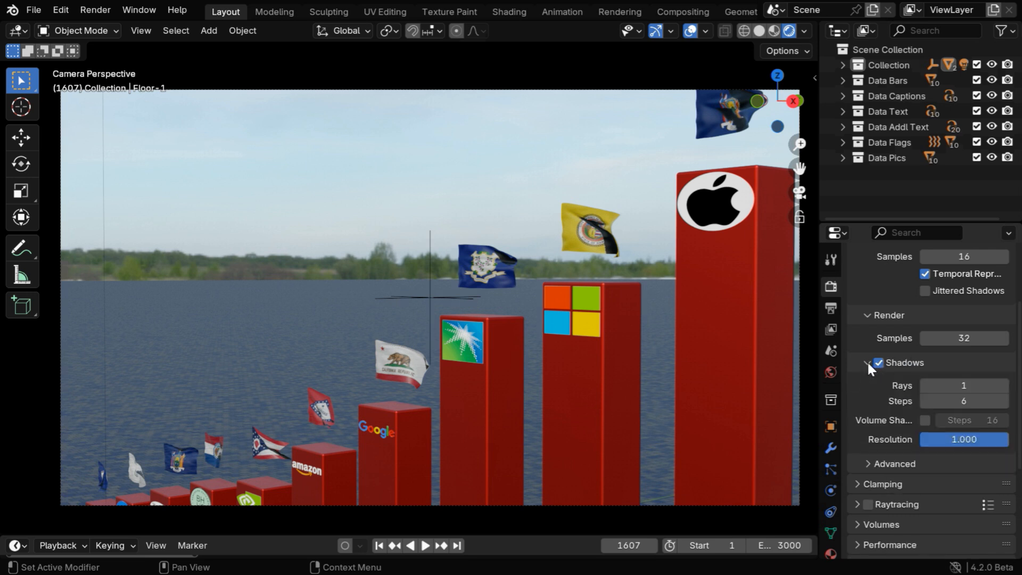
{"action": "left_click", "coordinate": [867, 361]}
{"action": "scroll", "coordinate": [918, 403], "scroll_direction": "down", "scroll_amount": 2}
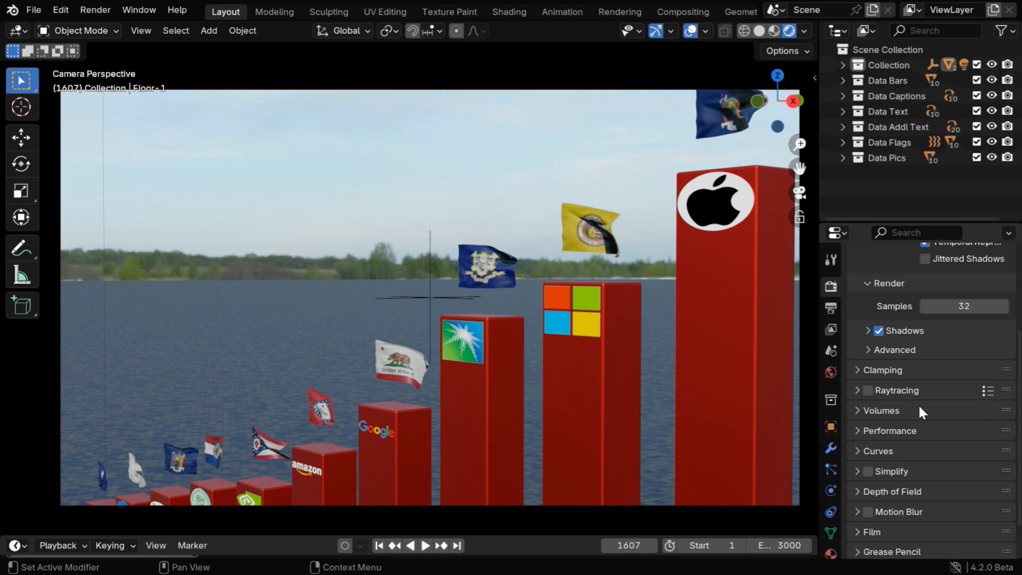
{"action": "scroll", "coordinate": [917, 403], "scroll_direction": "down", "scroll_amount": 2}
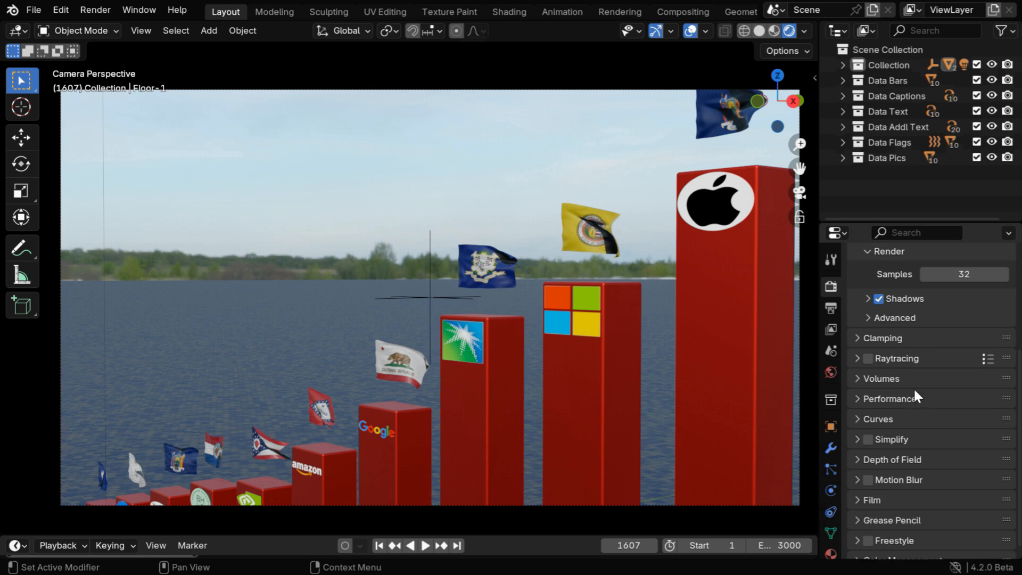
{"action": "left_click", "coordinate": [866, 359]}
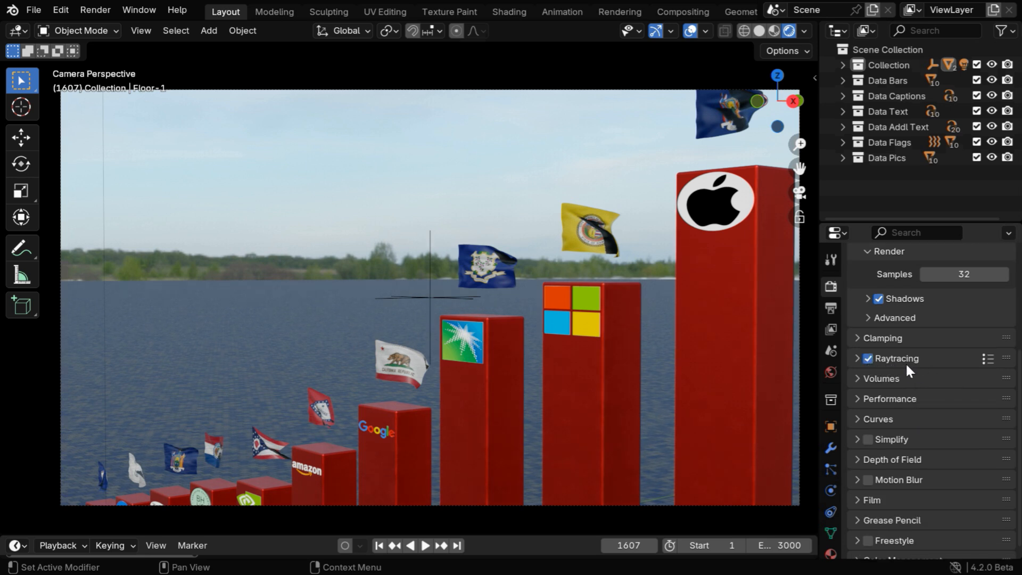
{"action": "left_click", "coordinate": [855, 360]}
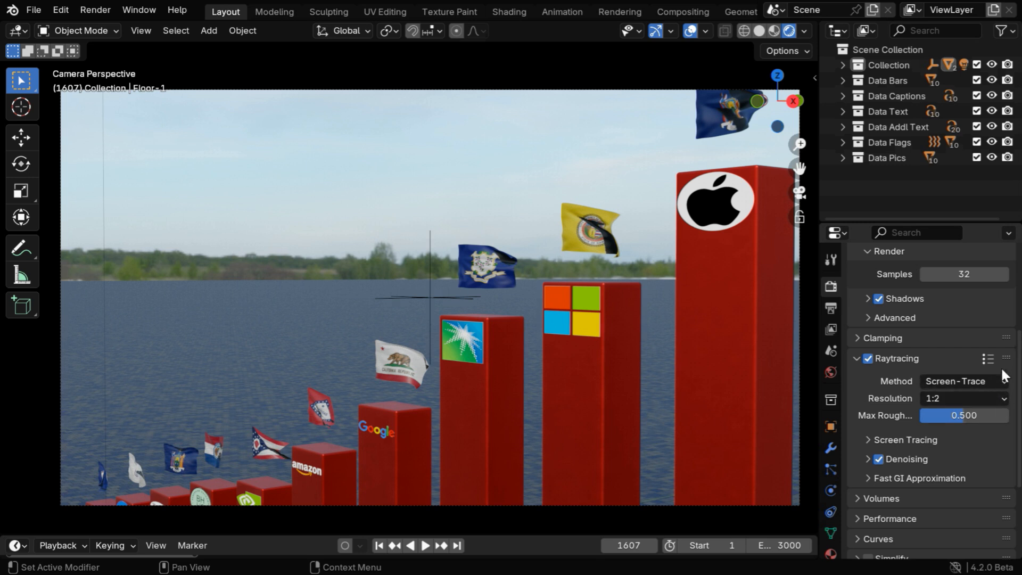
{"action": "scroll", "coordinate": [1001, 397], "scroll_direction": "up", "scroll_amount": 5}
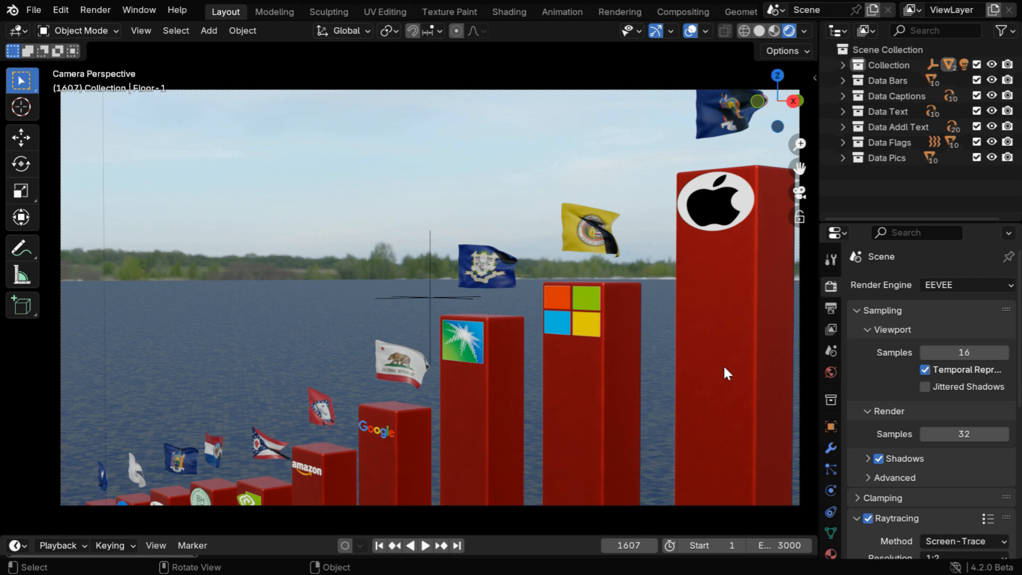
Set the scene's output frame rate to 30 fps.
{"action": "left_click", "coordinate": [830, 309]}
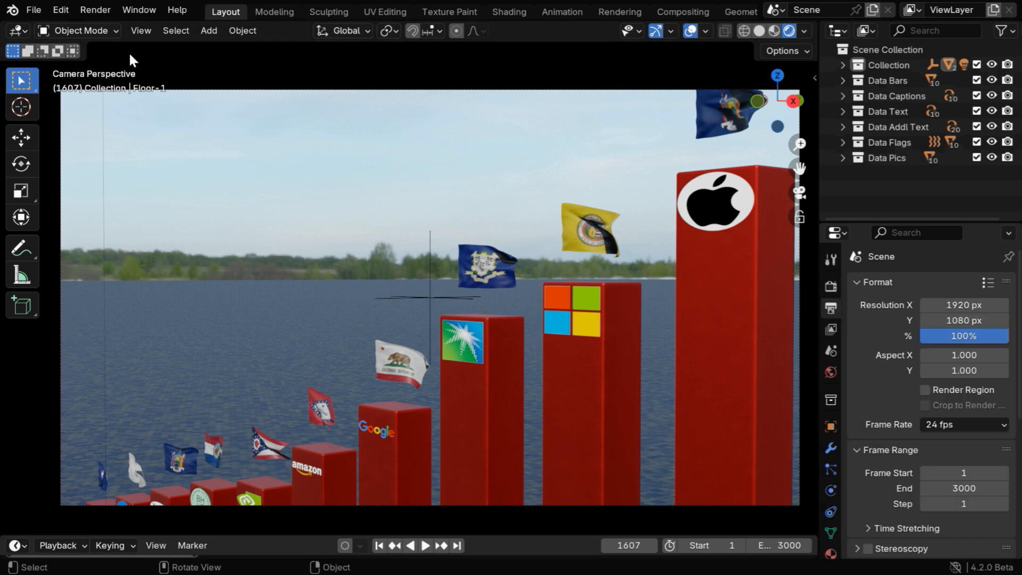
{"action": "left_click", "coordinate": [95, 11]}
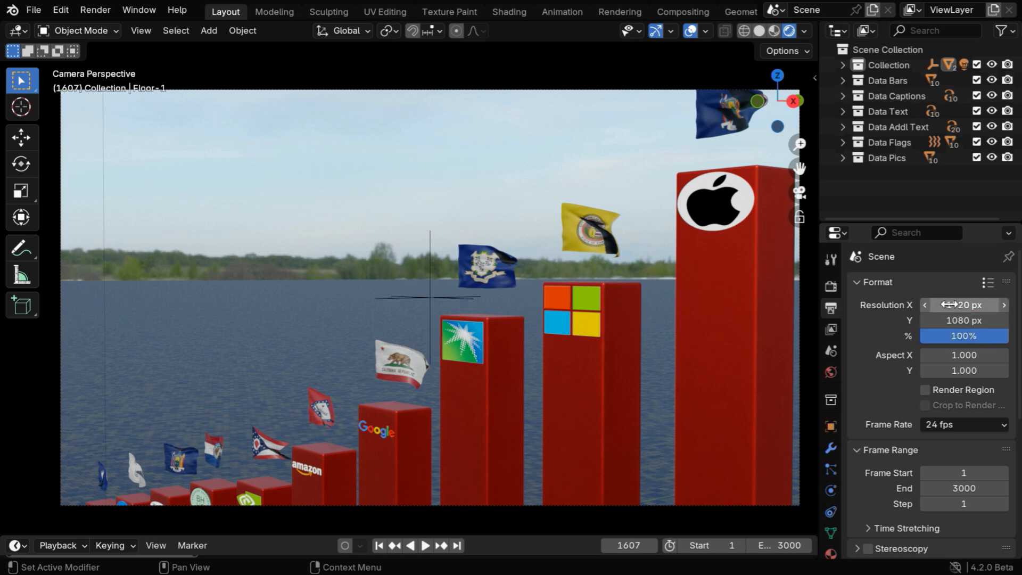
{"action": "scroll", "coordinate": [987, 370], "scroll_direction": "down", "scroll_amount": 4}
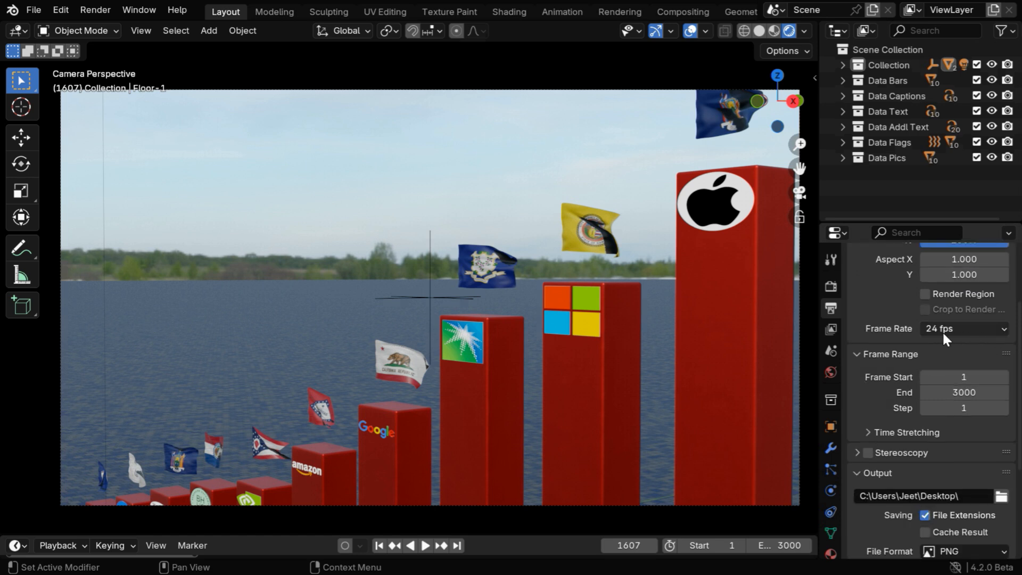
{"action": "left_click", "coordinate": [986, 331]}
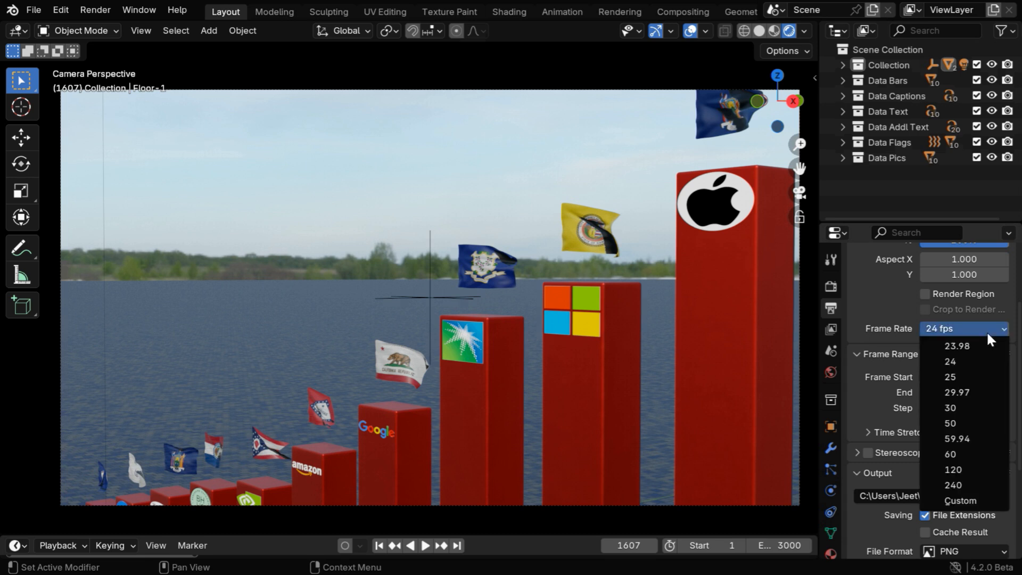
{"action": "left_click", "coordinate": [968, 407]}
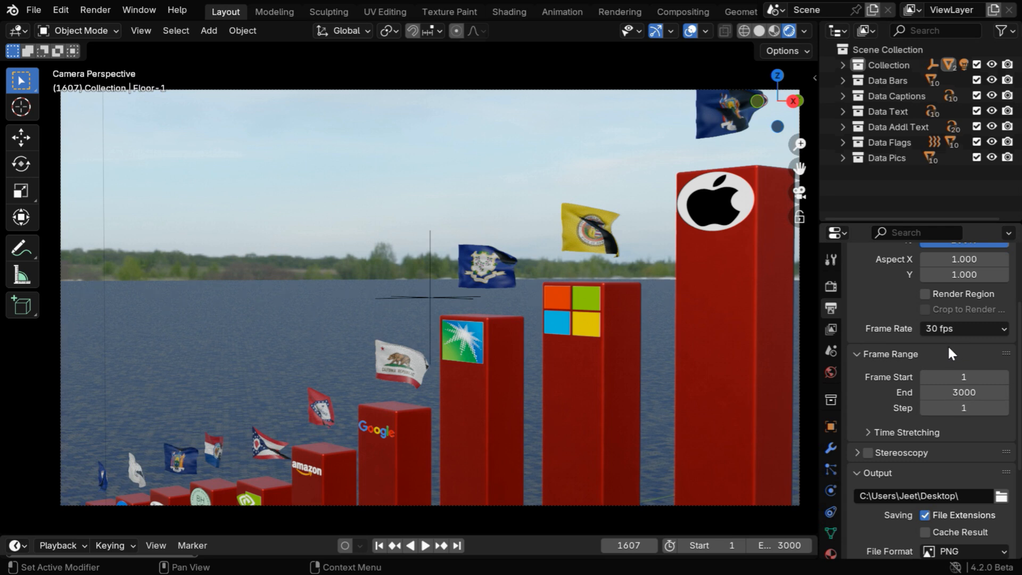
Set the render output path to the Output folder on the desktop.
{"action": "left_click", "coordinate": [829, 489]}
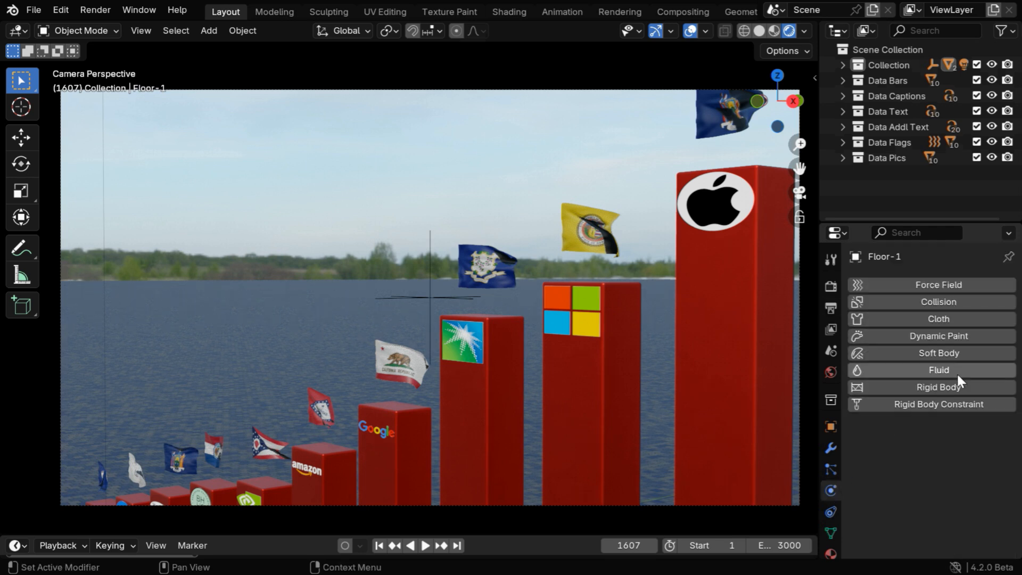
{"action": "left_click", "coordinate": [831, 310]}
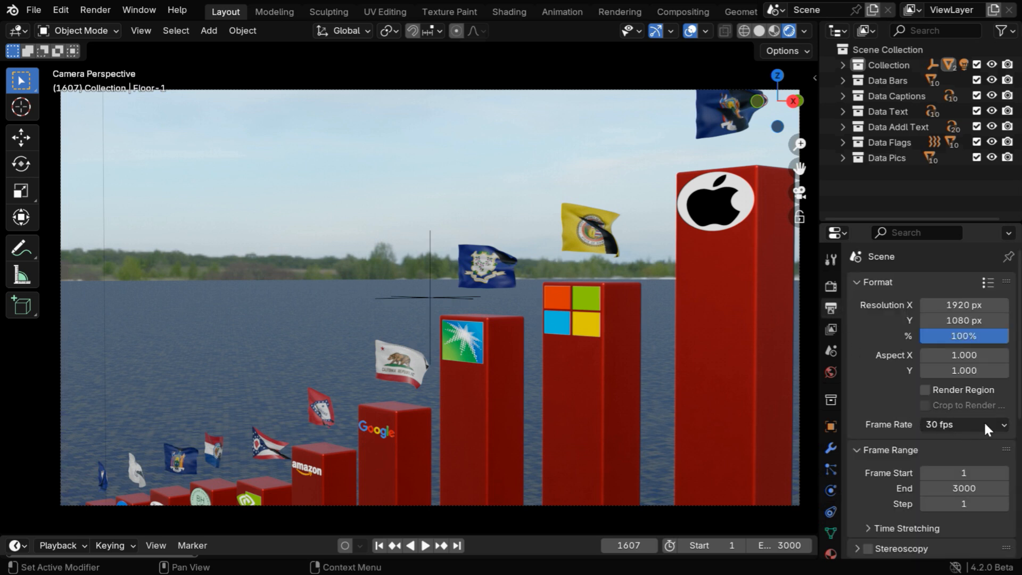
{"action": "scroll", "coordinate": [983, 420], "scroll_direction": "down", "scroll_amount": 5}
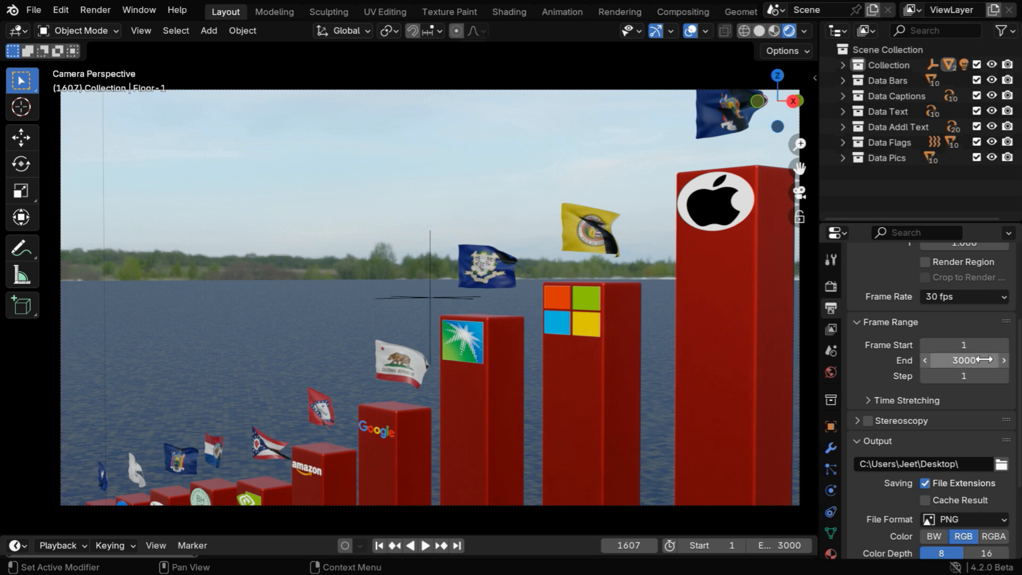
{"action": "scroll", "coordinate": [987, 423], "scroll_direction": "down", "scroll_amount": 3}
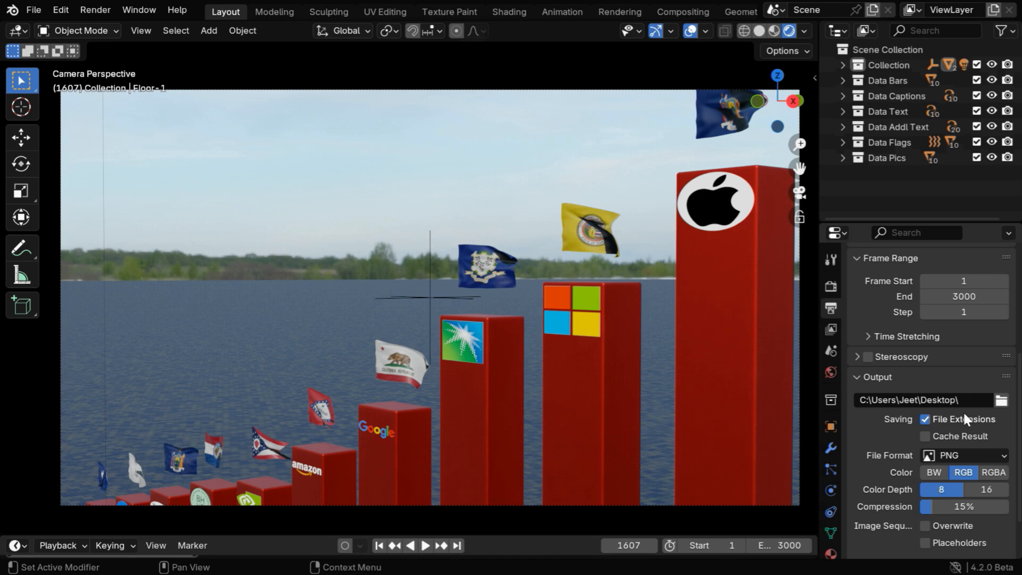
{"action": "left_click", "coordinate": [1000, 400]}
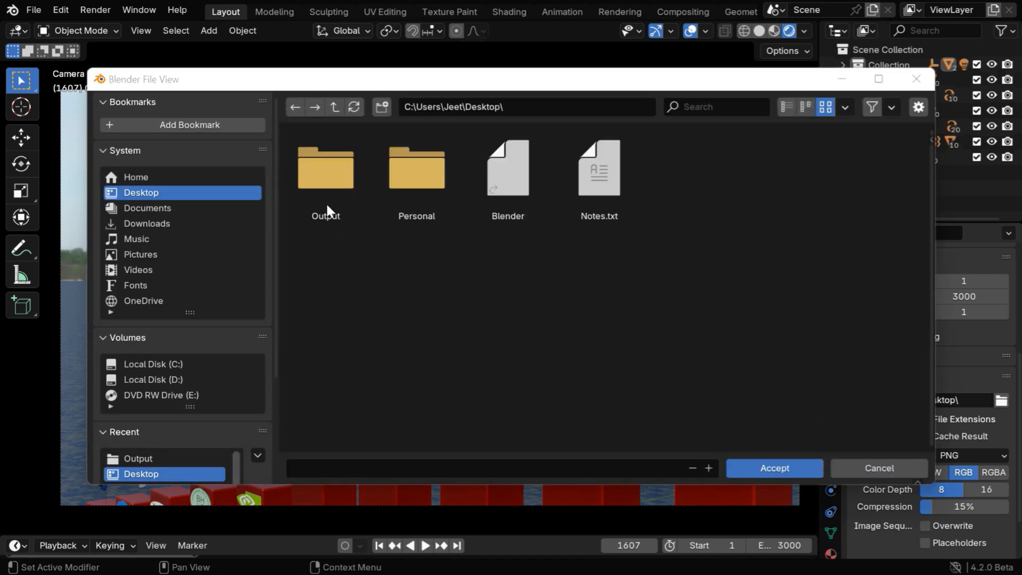
{"action": "double_click", "coordinate": [325, 202]}
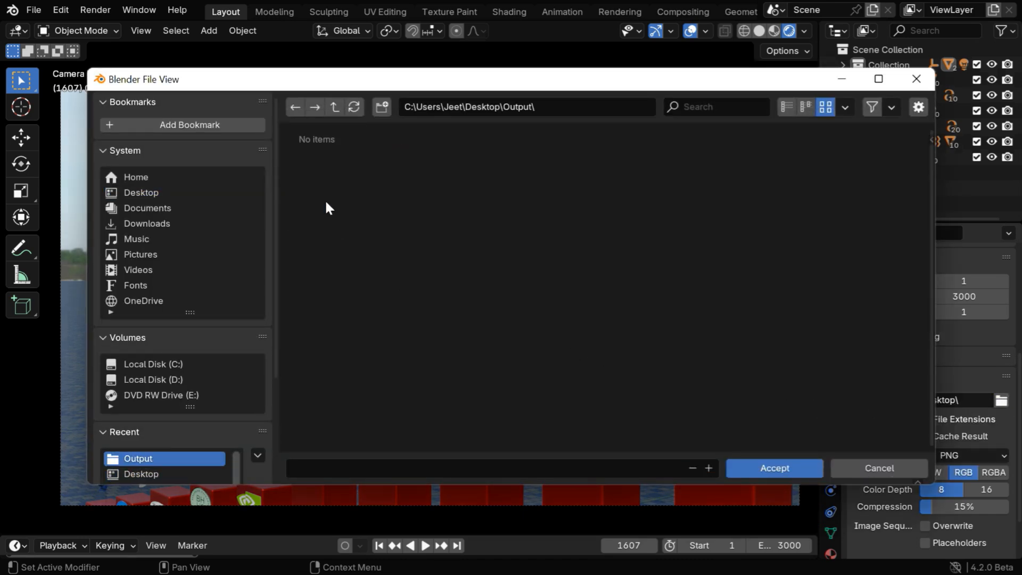
{"action": "left_click", "coordinate": [777, 465]}
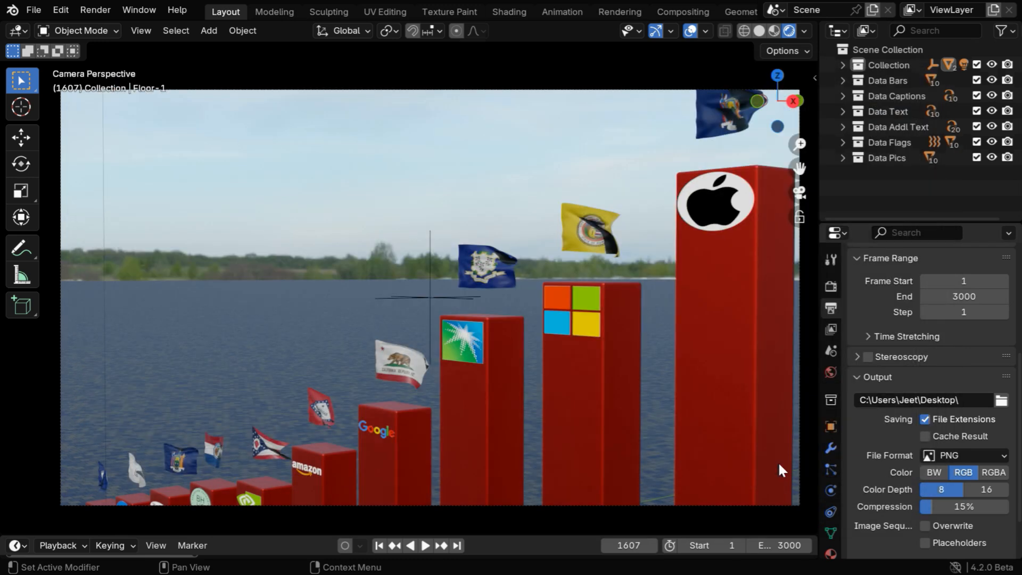
Switch the output file format to FFmpeg Video and return it to PNG.
{"action": "left_click", "coordinate": [979, 452]}
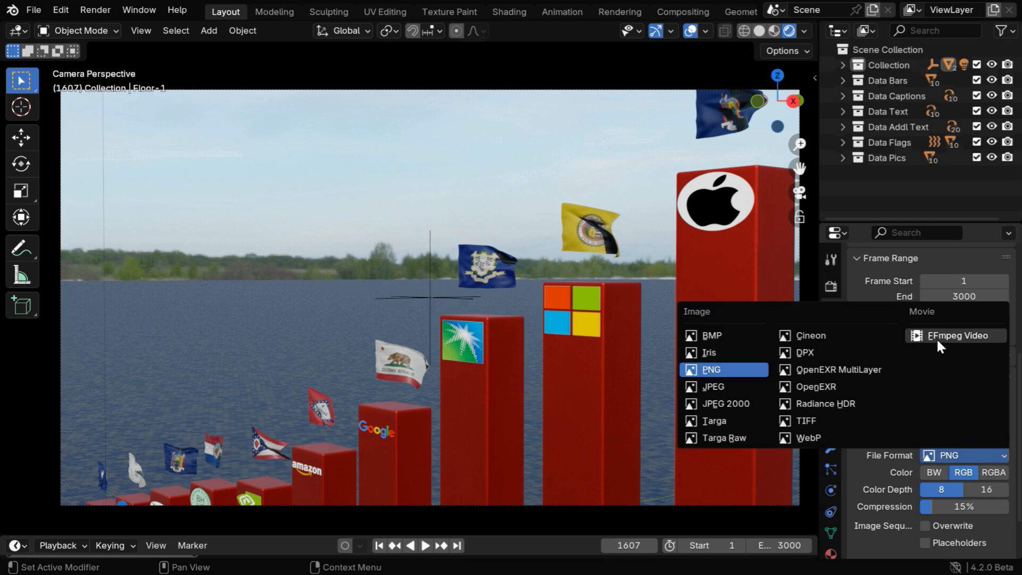
{"action": "left_click", "coordinate": [966, 335]}
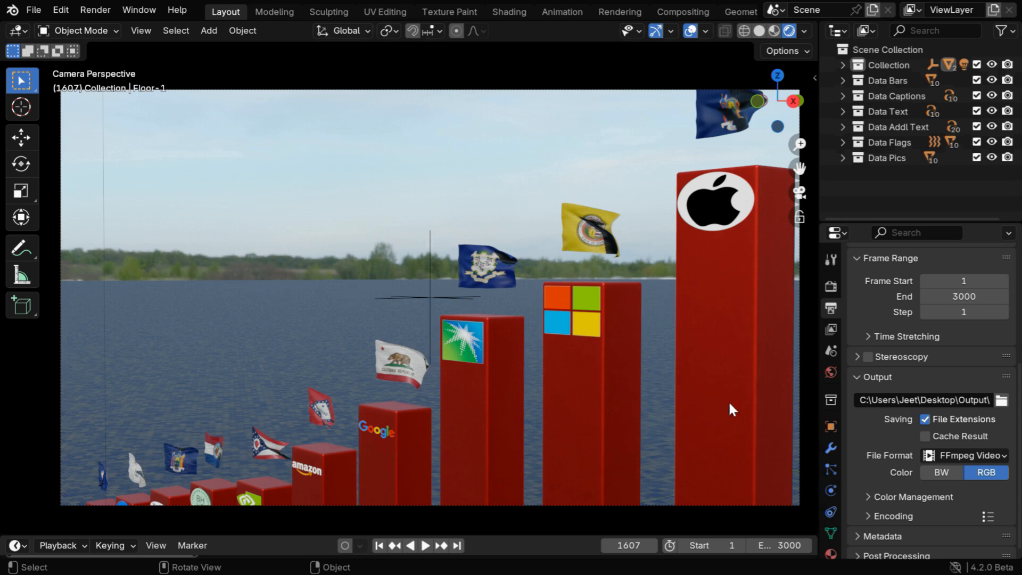
{"action": "left_click", "coordinate": [961, 455]}
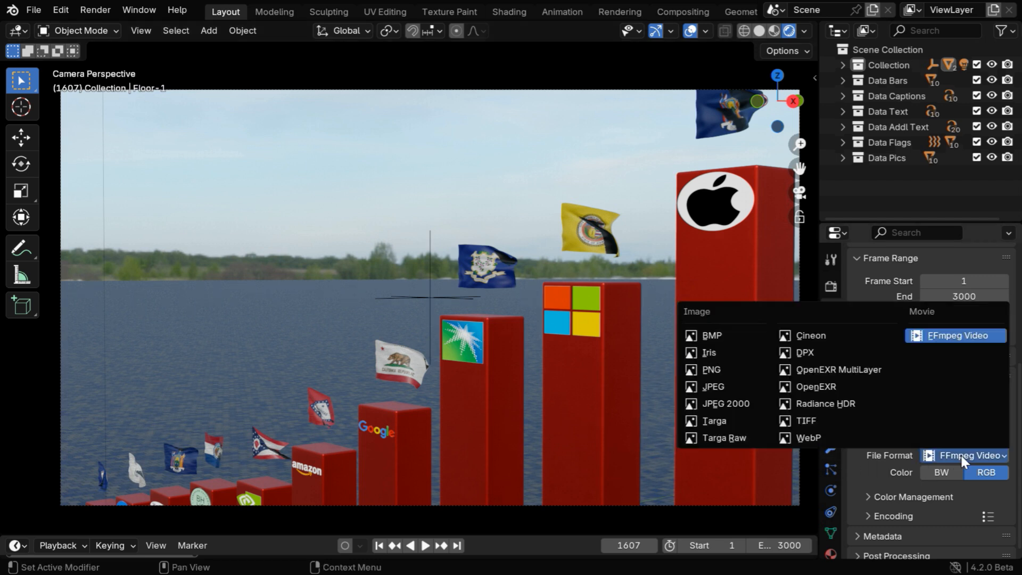
{"action": "left_click", "coordinate": [735, 369]}
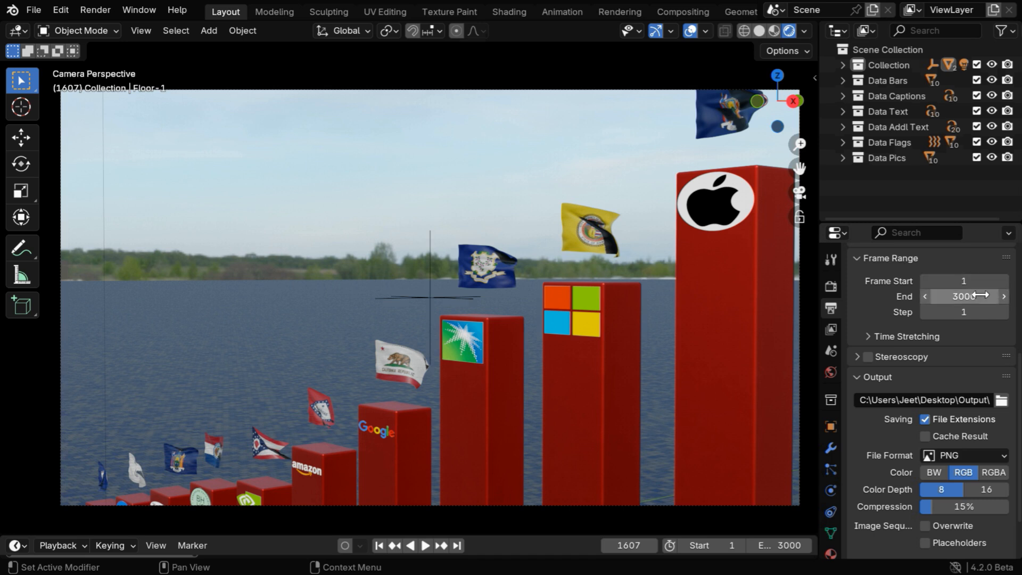
Set the render frame range to end at frame 500.
{"action": "left_click", "coordinate": [980, 295]}
{"action": "type", "text": "500"}
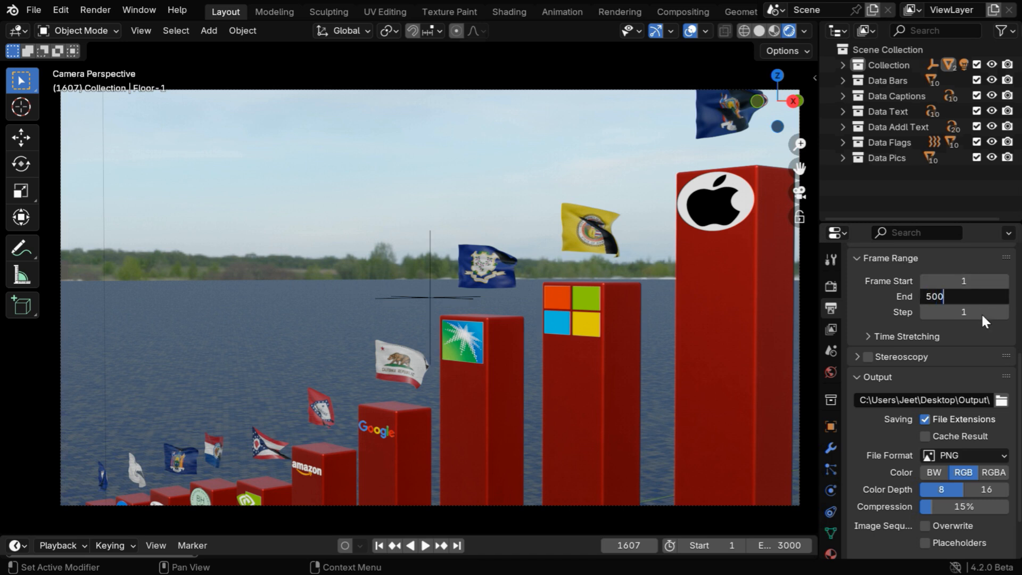
{"action": "key", "text": "Return"}
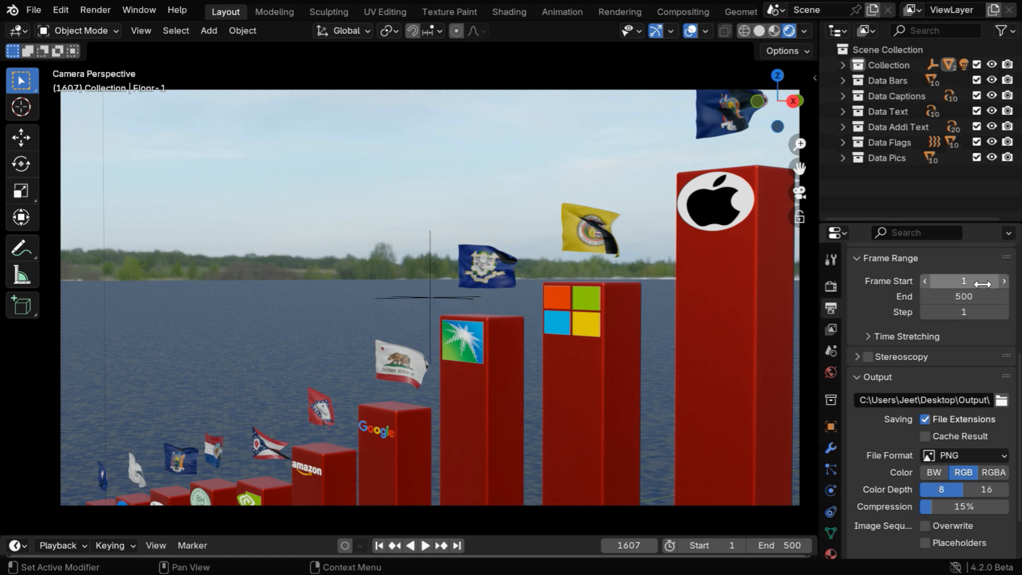
Set the render frame range to start at frame 501 and end at frame 1000.
{"action": "left_click", "coordinate": [987, 281]}
{"action": "type", "text": "501"}
{"action": "key", "text": "Return"}
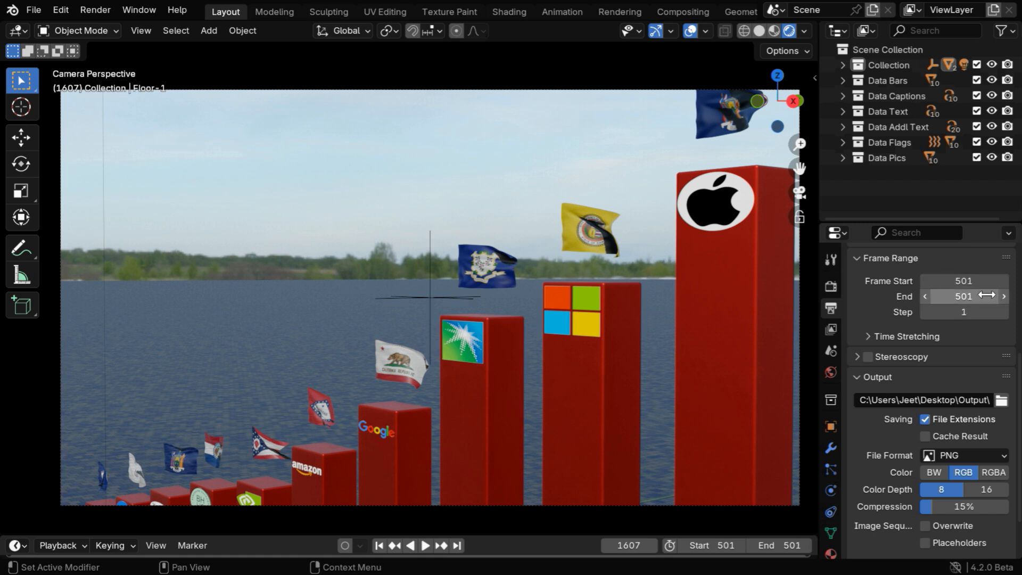
{"action": "left_click", "coordinate": [989, 297]}
{"action": "type", "text": "1000"}
{"action": "key", "text": "Return"}
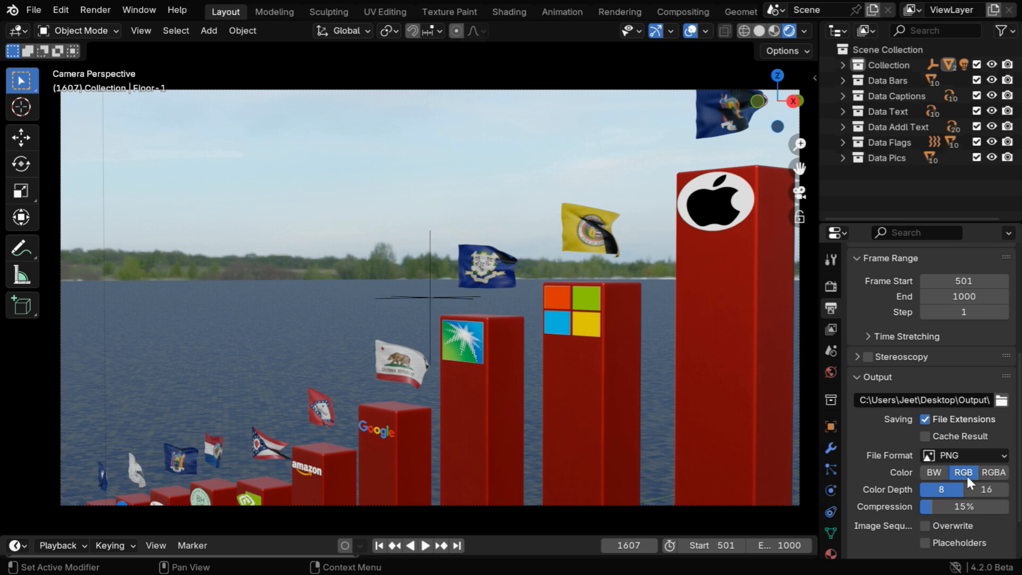
{"action": "scroll", "coordinate": [962, 474], "scroll_direction": "down", "scroll_amount": 3}
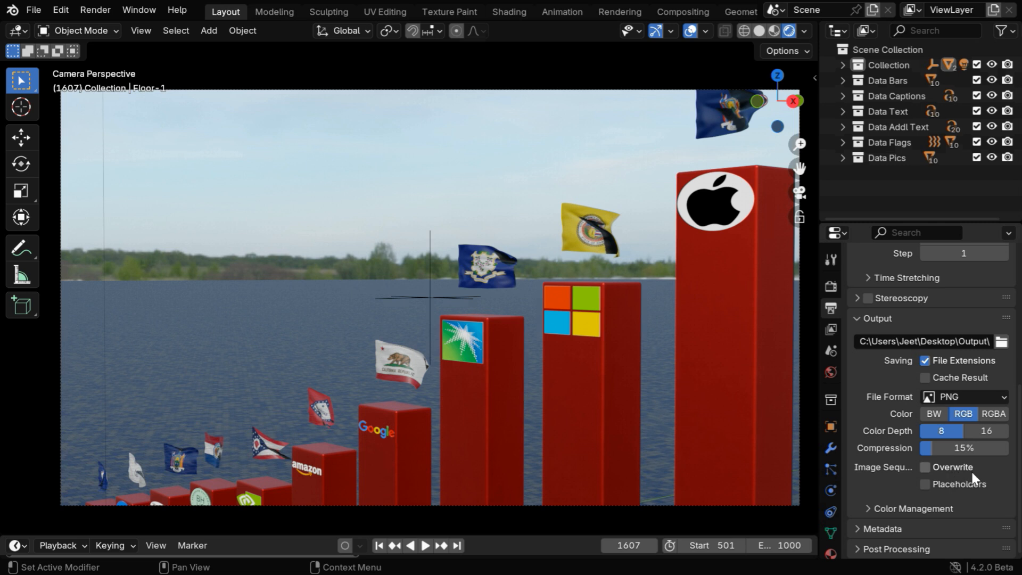
{"action": "scroll", "coordinate": [971, 470], "scroll_direction": "up", "scroll_amount": 10}
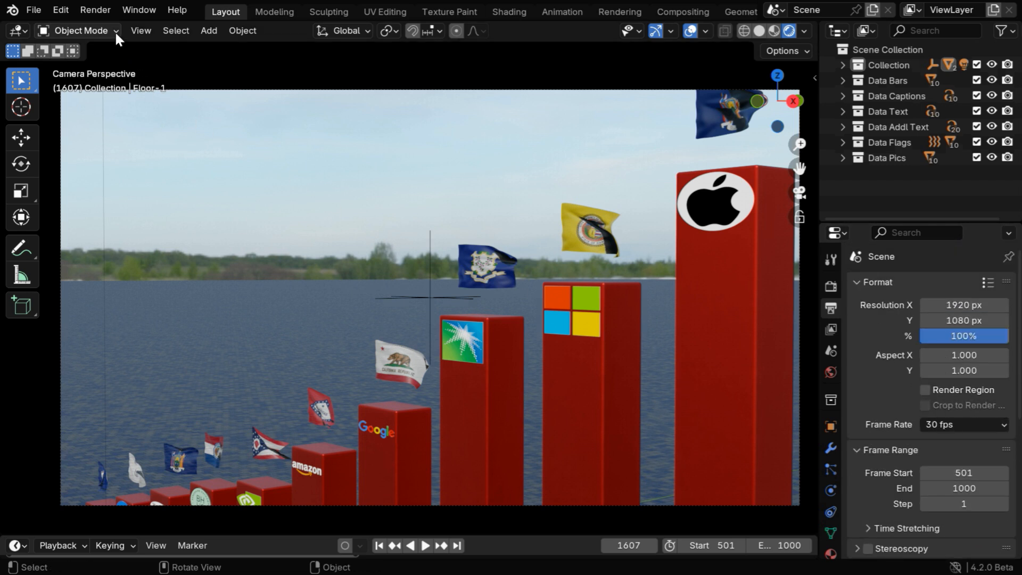
Open the render commands and look through the rendered PNG frames in the desktop Output folder.
{"action": "left_click", "coordinate": [100, 9]}
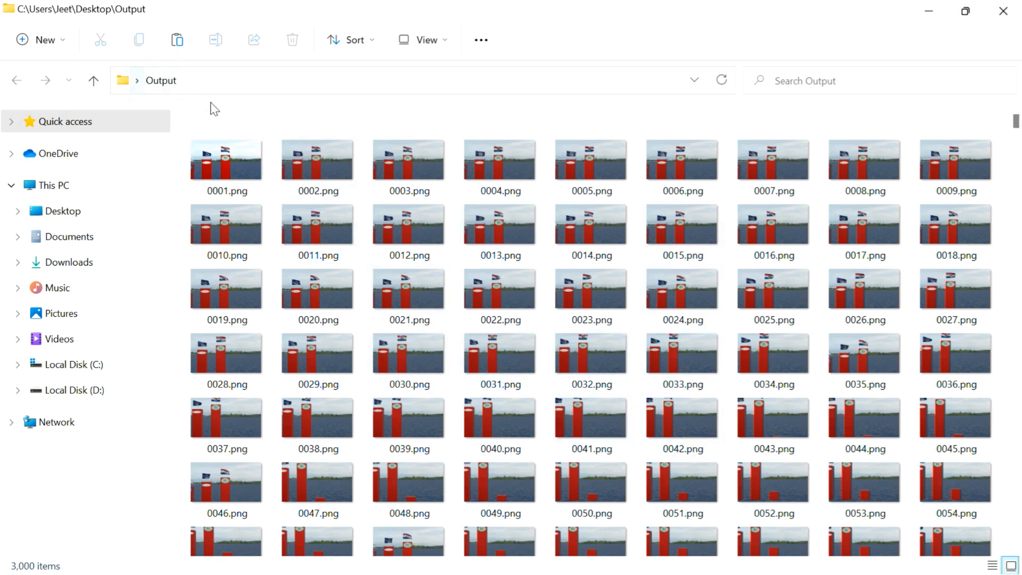
{"action": "left_click_drag", "start_coordinate": [1016, 128], "coordinate": [1016, 127]}
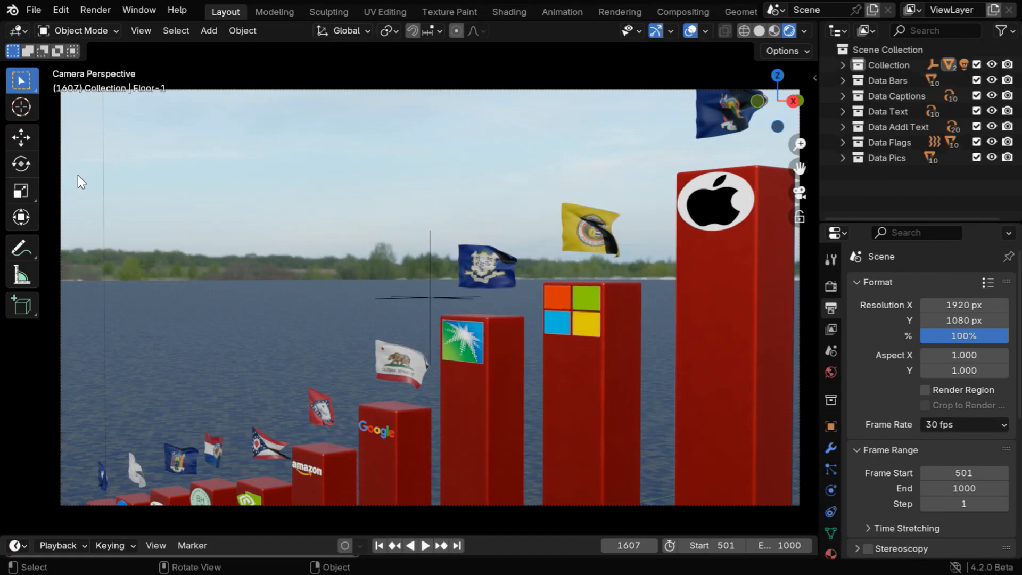
Create a new project from the Video Editing template.
{"action": "left_click", "coordinate": [32, 9]}
{"action": "mouse_move", "coordinate": [58, 27]}
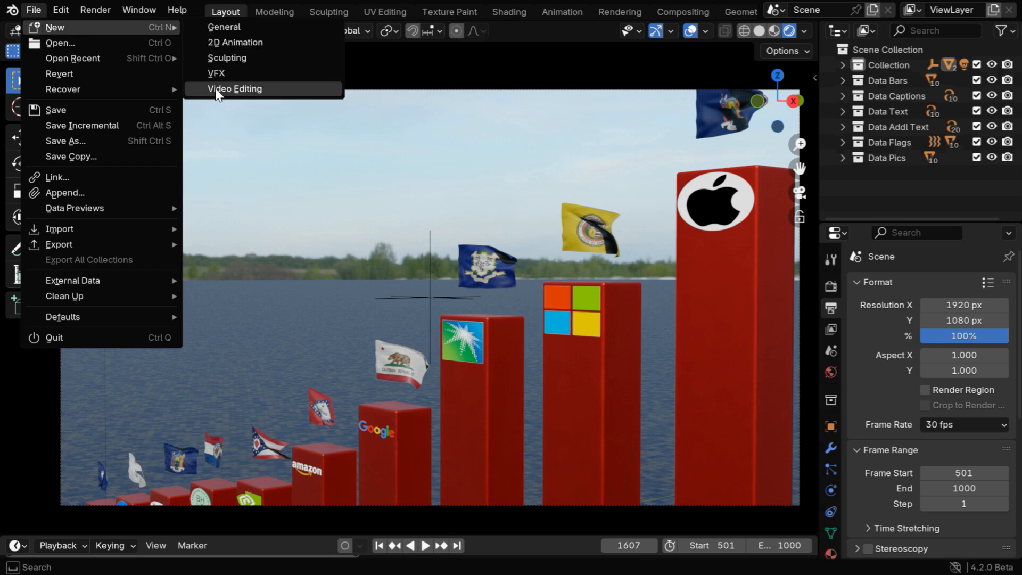
{"action": "left_click", "coordinate": [229, 90]}
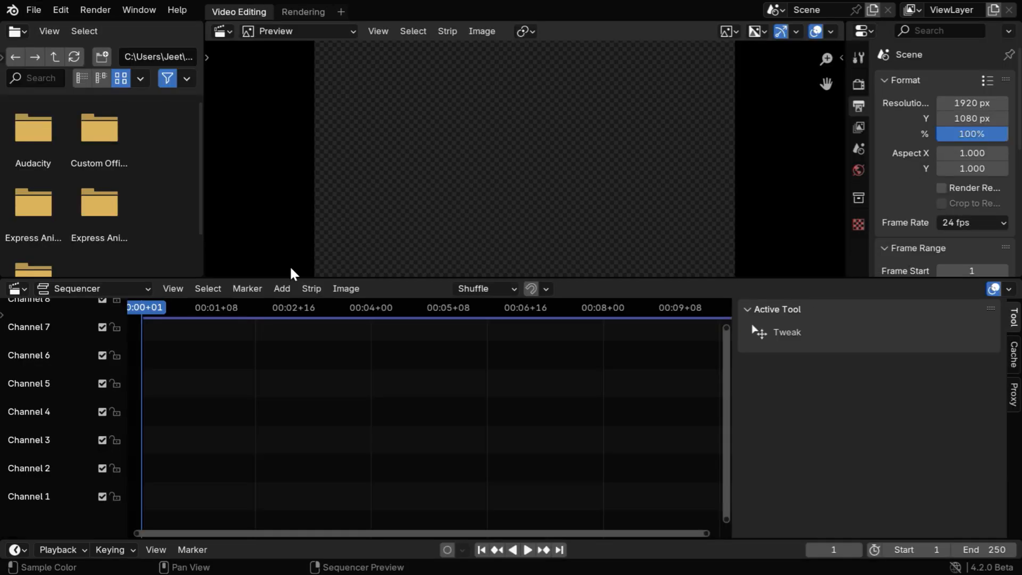
Add all PNG frames from the Output folder as an image sequence strip in Channel 1, starting at frame 1.
{"action": "left_click", "coordinate": [284, 290]}
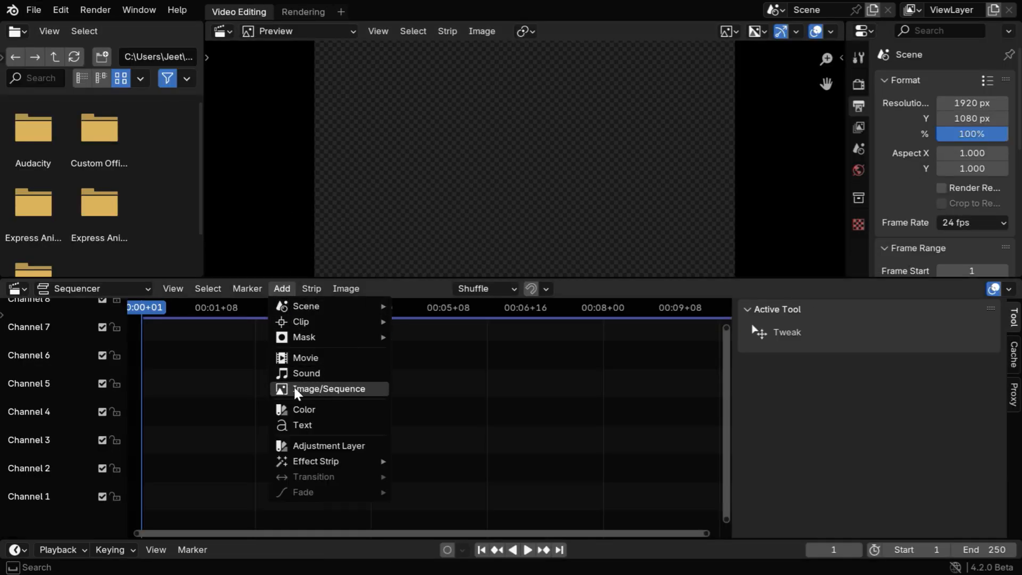
{"action": "left_click", "coordinate": [332, 389]}
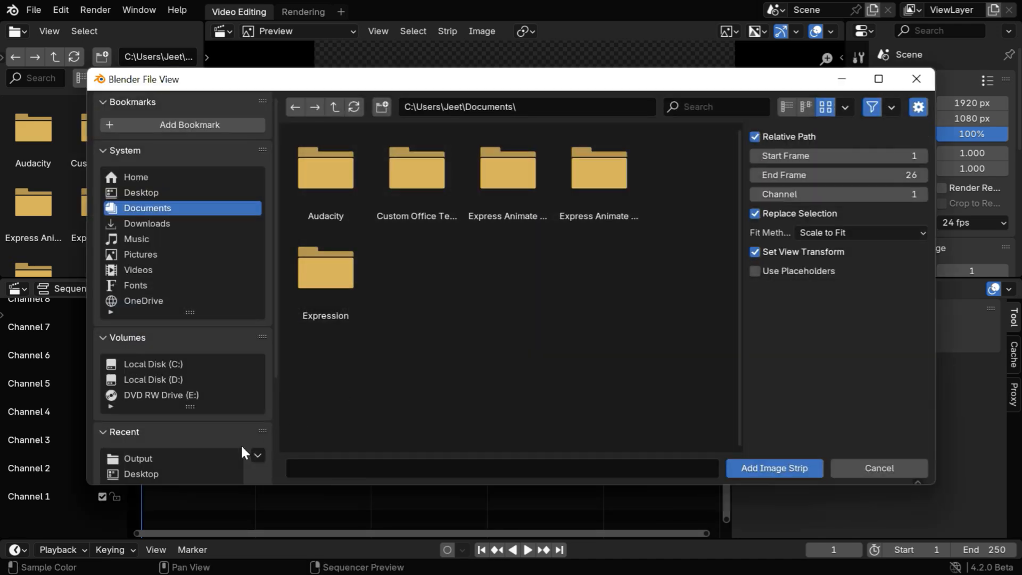
{"action": "left_click", "coordinate": [146, 456]}
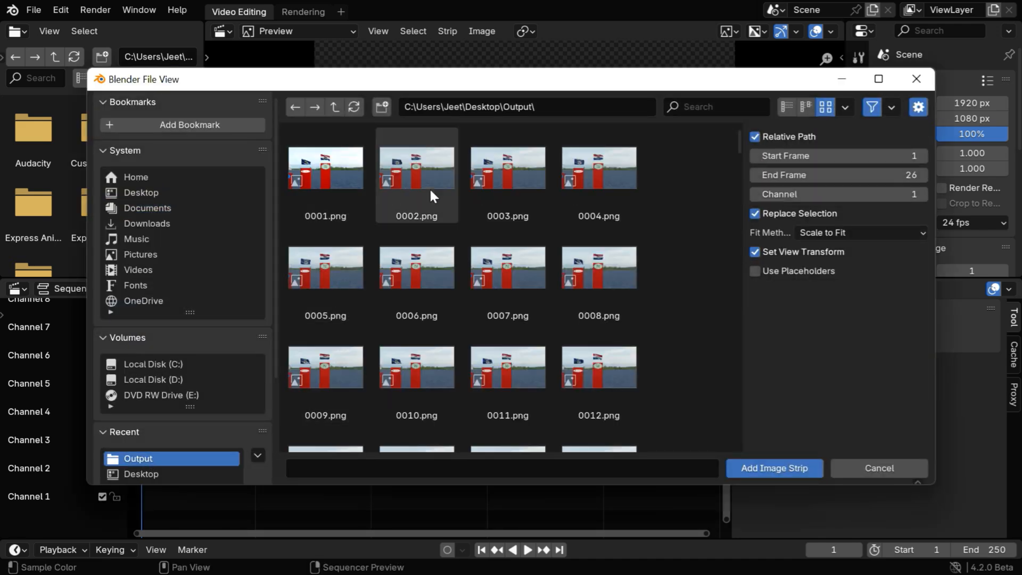
{"action": "key", "text": "a"}
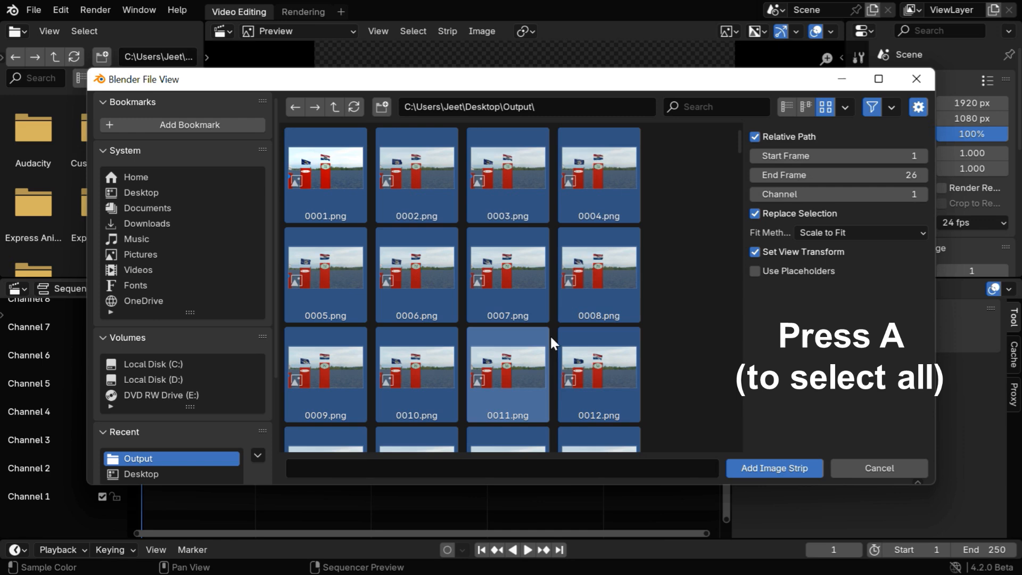
{"action": "left_click", "coordinate": [768, 467]}
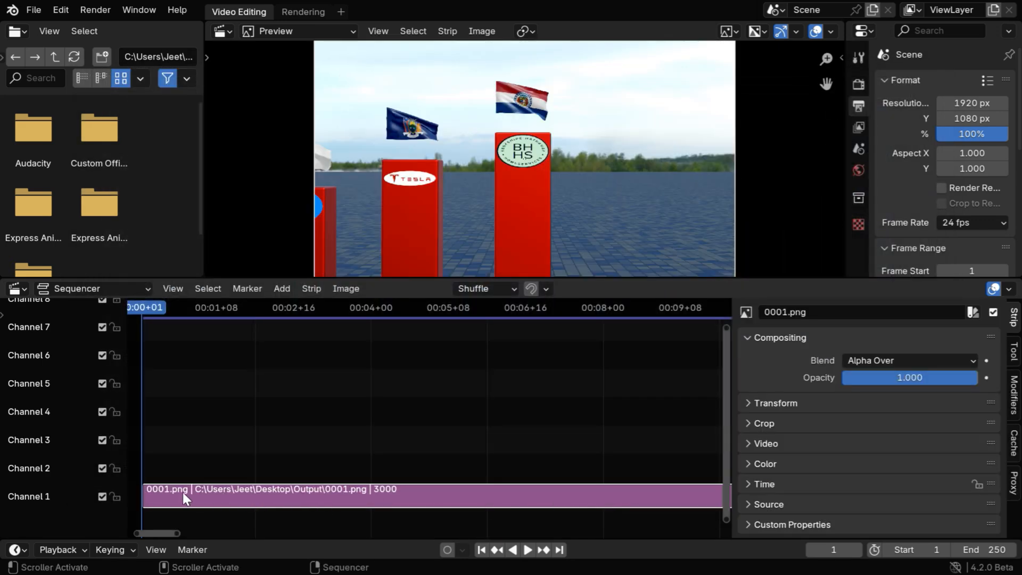
{"action": "left_click_drag", "start_coordinate": [178, 531], "coordinate": [768, 547]}
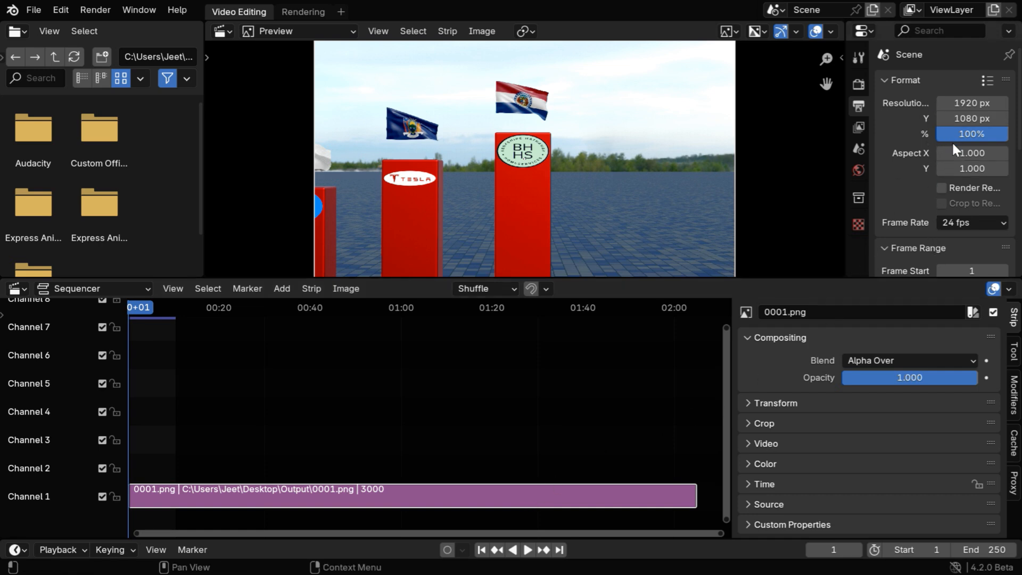
Set the video editing scene's frame rate to 30 fps.
{"action": "scroll", "coordinate": [951, 142], "scroll_direction": "down", "scroll_amount": 4}
{"action": "scroll", "coordinate": [952, 142], "scroll_direction": "up", "scroll_amount": 4}
{"action": "scroll", "coordinate": [979, 157], "scroll_direction": "down", "scroll_amount": 3}
{"action": "left_click", "coordinate": [967, 158]}
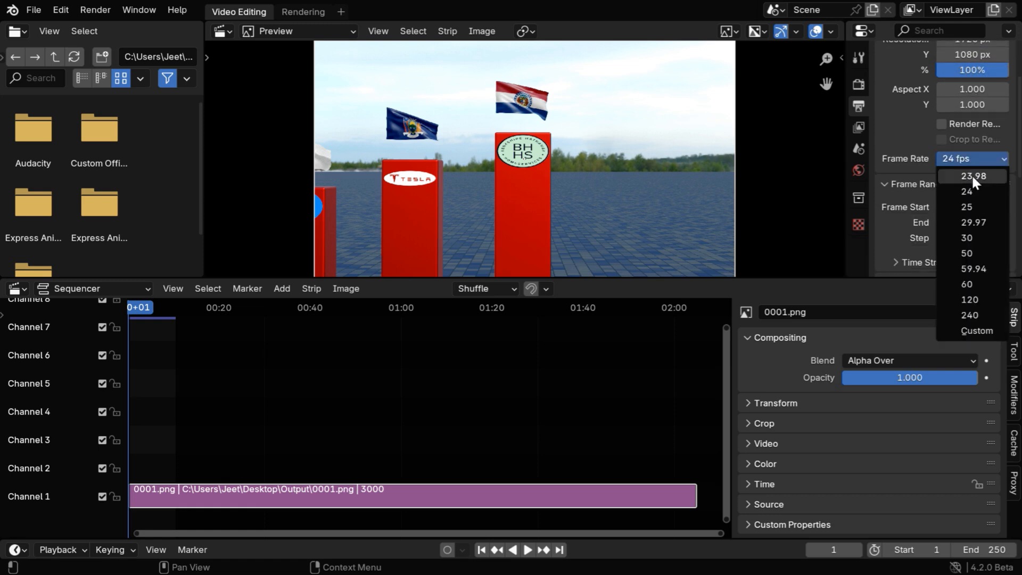
{"action": "left_click", "coordinate": [978, 234]}
Set the end frame of the video editing scene to 3000.
{"action": "scroll", "coordinate": [985, 200], "scroll_direction": "down", "scroll_amount": 3}
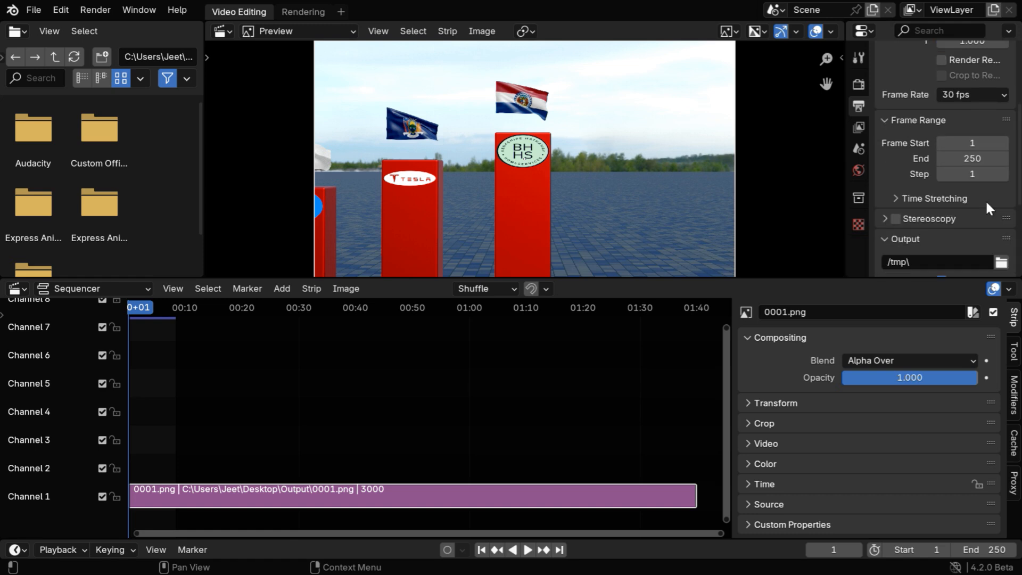
{"action": "left_click", "coordinate": [982, 158]}
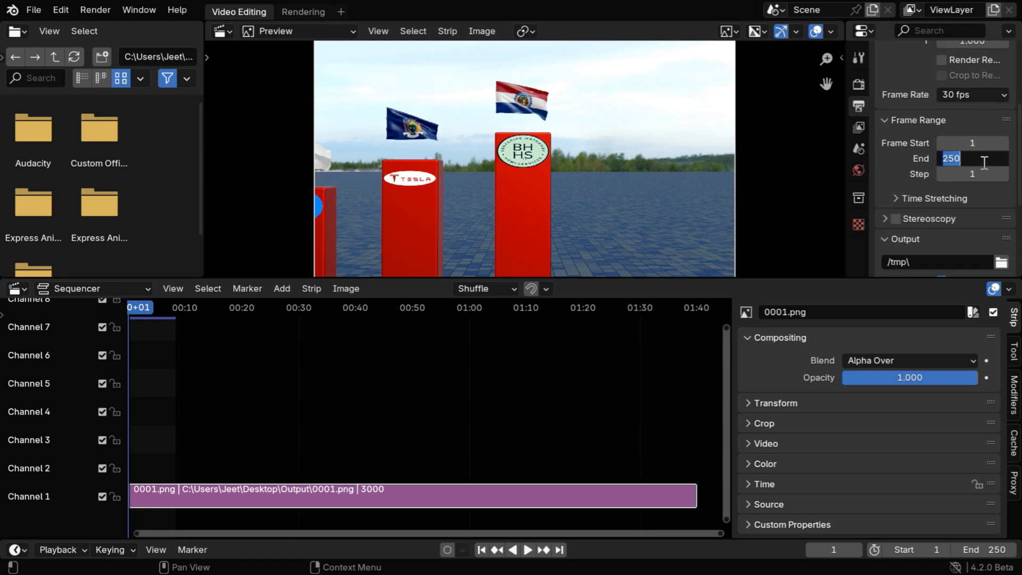
{"action": "type", "text": "3000"}
{"action": "key", "text": "Return"}
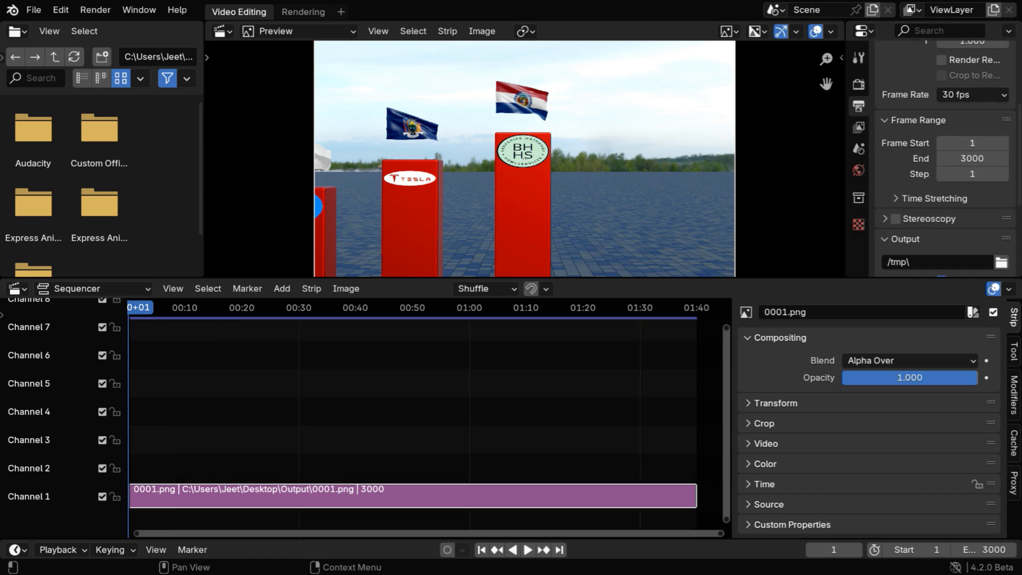
Set the video's output path to the Desktop folder.
{"action": "scroll", "coordinate": [947, 186], "scroll_direction": "down", "scroll_amount": 4}
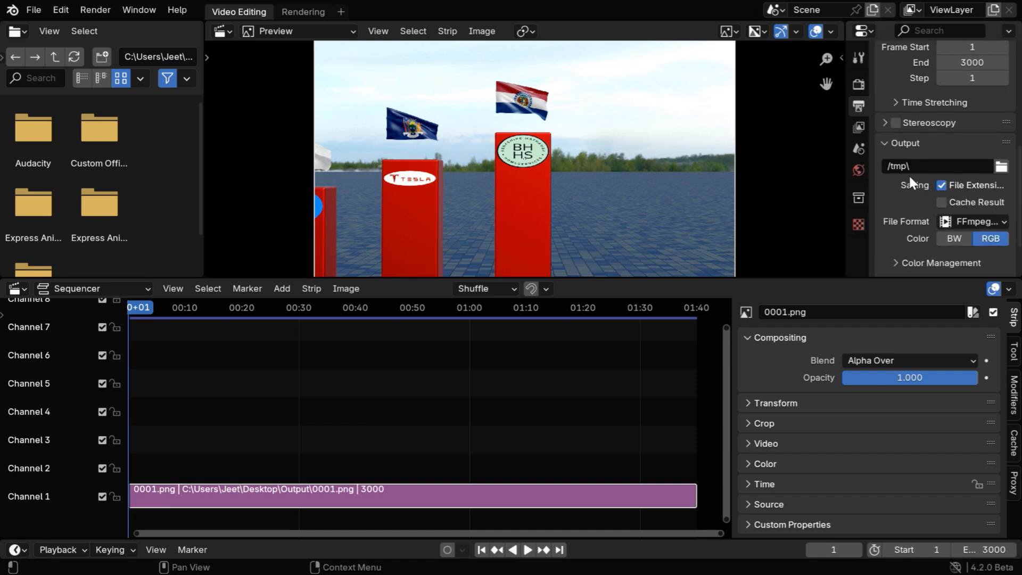
{"action": "left_click", "coordinate": [1001, 166]}
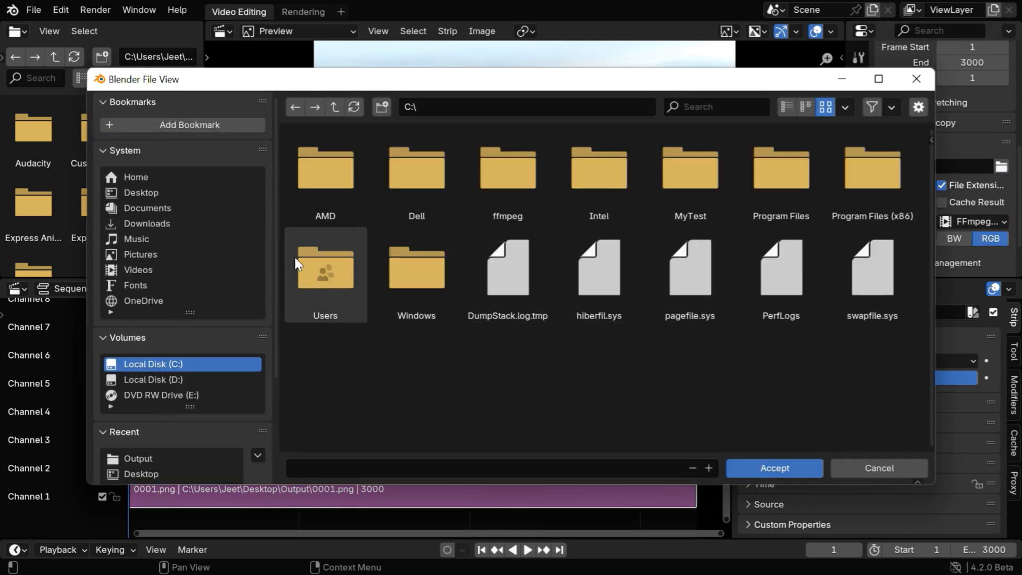
{"action": "left_click", "coordinate": [155, 193]}
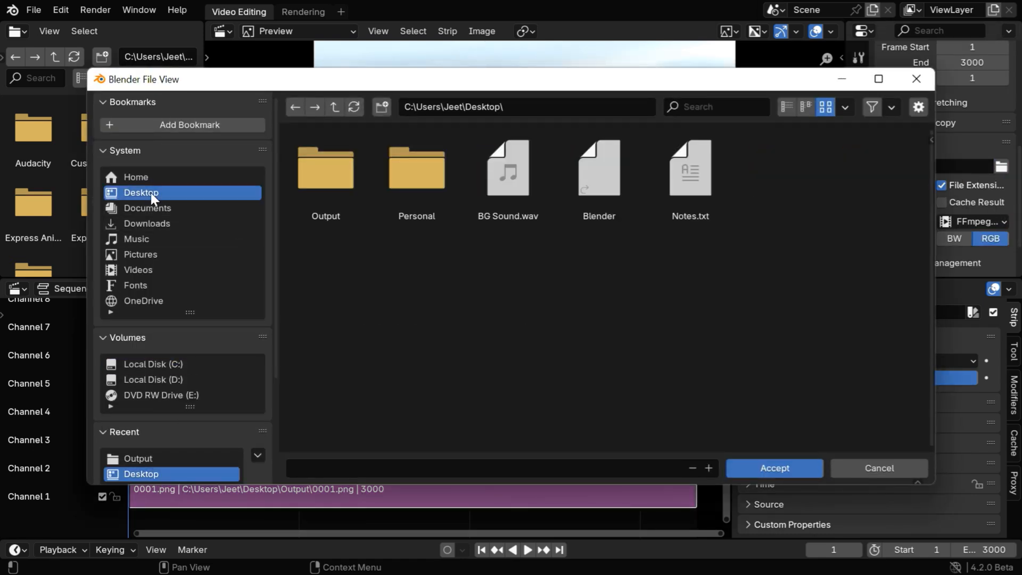
{"action": "left_click", "coordinate": [769, 467]}
Check the available output file formats, keeping FFmpeg Video as the choice.
{"action": "scroll", "coordinate": [963, 250], "scroll_direction": "down", "scroll_amount": 2}
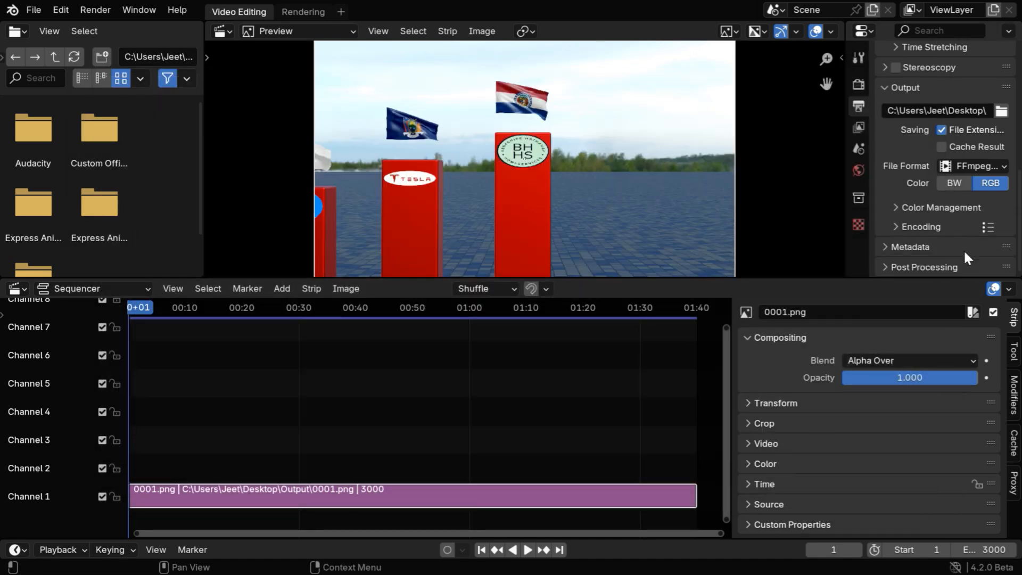
{"action": "left_click", "coordinate": [979, 169]}
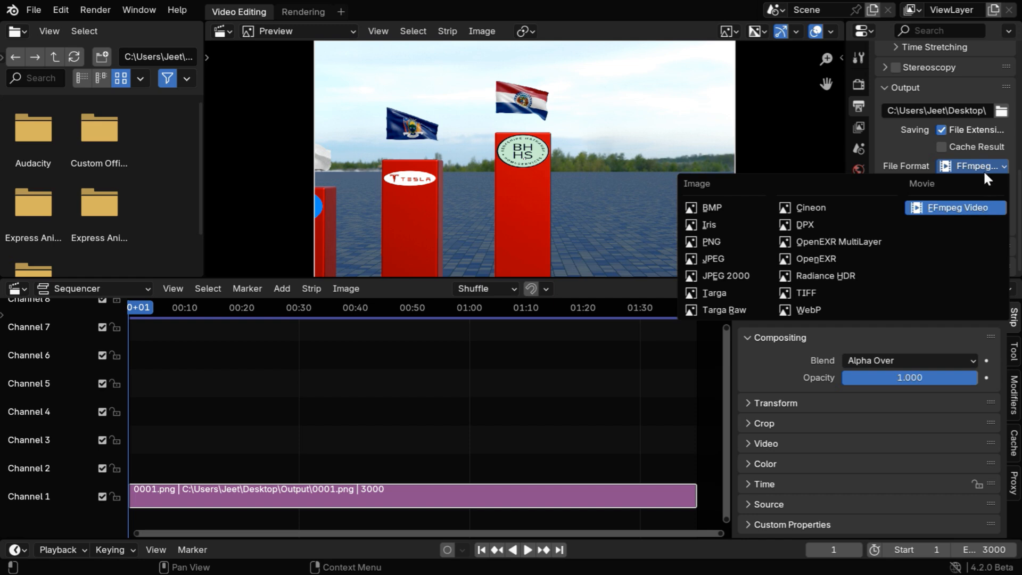
{"action": "left_click", "coordinate": [982, 163]}
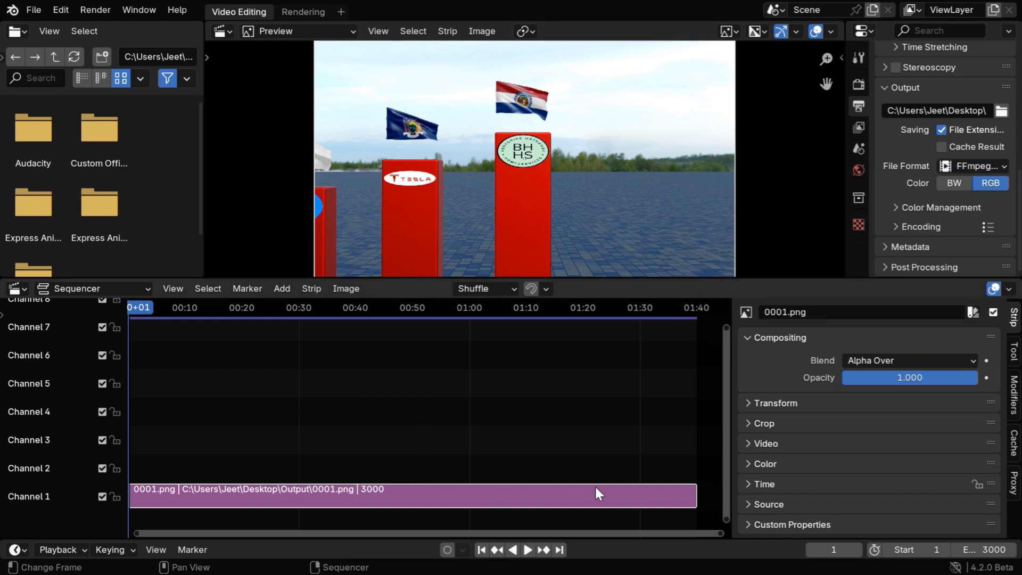
Expand the encoding settings and check the container and video codec options, keeping MPEG-4 and H.264.
{"action": "left_click", "coordinate": [895, 225]}
{"action": "scroll", "coordinate": [973, 216], "scroll_direction": "down", "scroll_amount": 6}
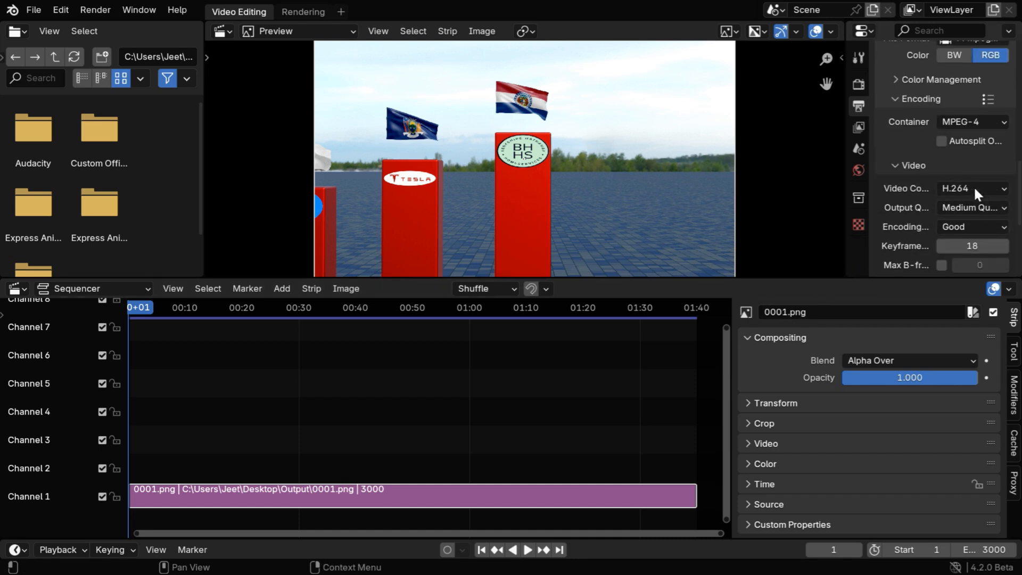
{"action": "left_click", "coordinate": [989, 123]}
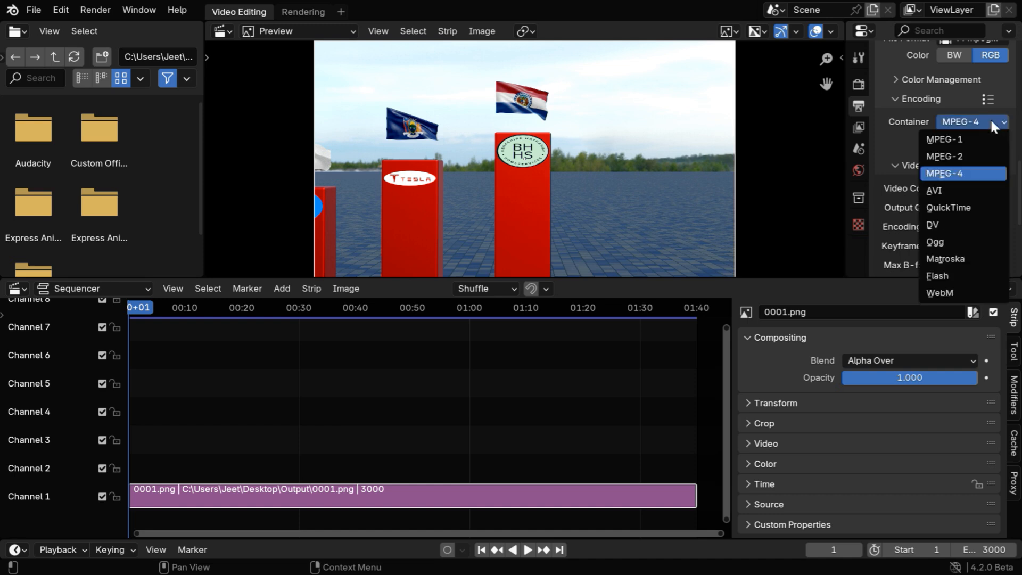
{"action": "left_click", "coordinate": [989, 118]}
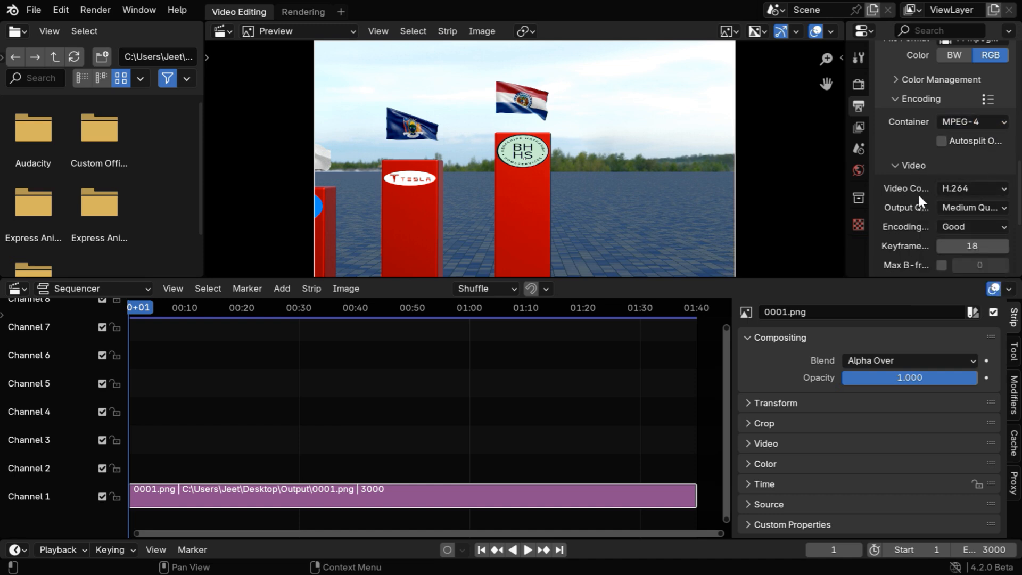
{"action": "left_click", "coordinate": [994, 188]}
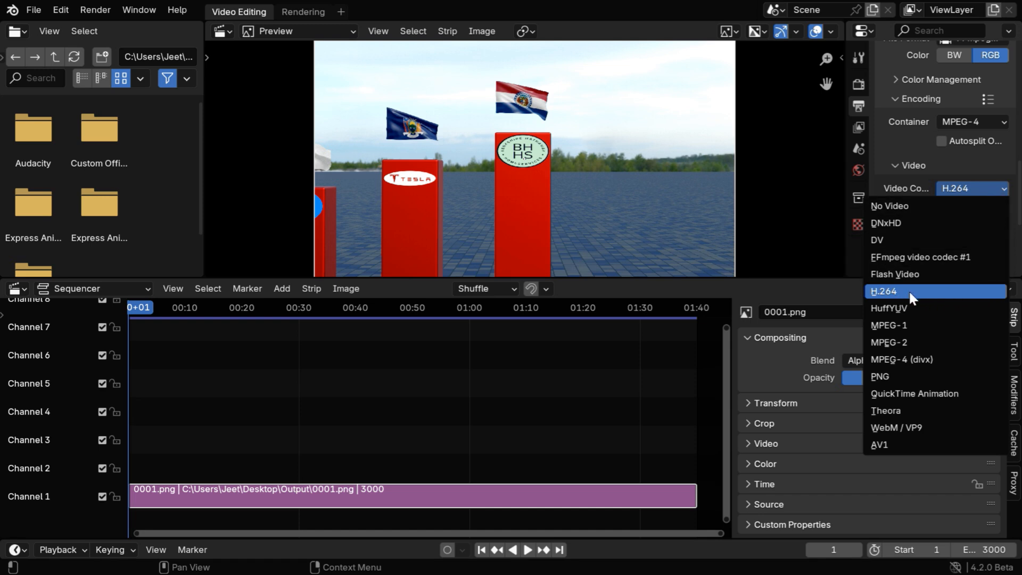
{"action": "left_click", "coordinate": [1001, 188]}
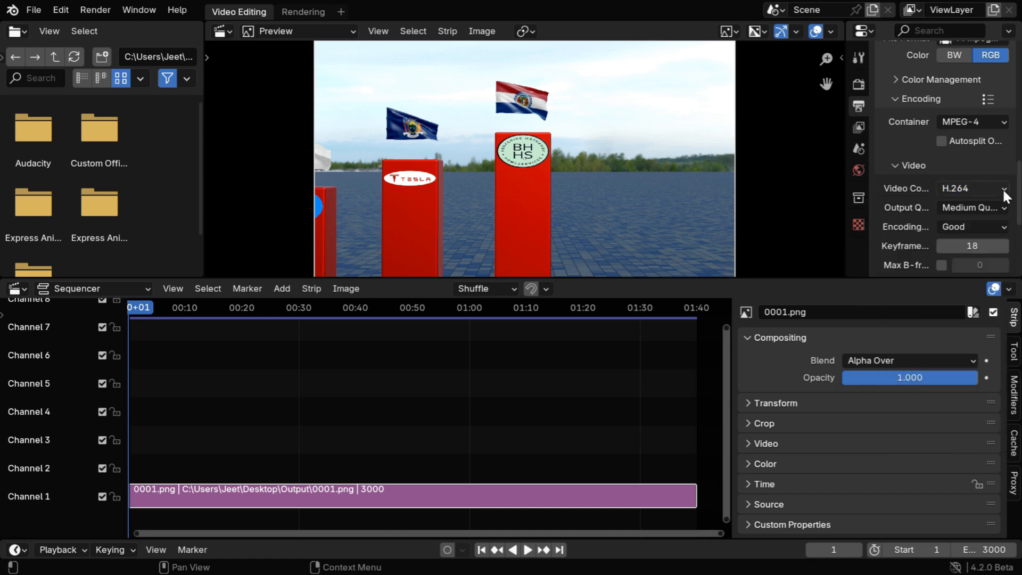
Set the video encoding's output quality to Perceptually Lossless and bring the audio encoding settings into view.
{"action": "scroll", "coordinate": [967, 201], "scroll_direction": "down", "scroll_amount": 3}
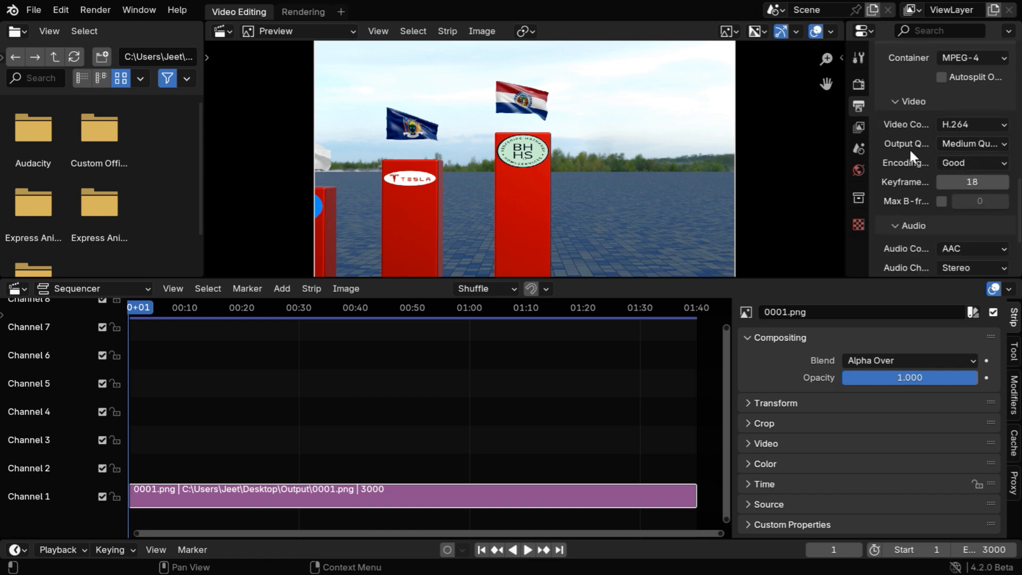
{"action": "left_click", "coordinate": [973, 143]}
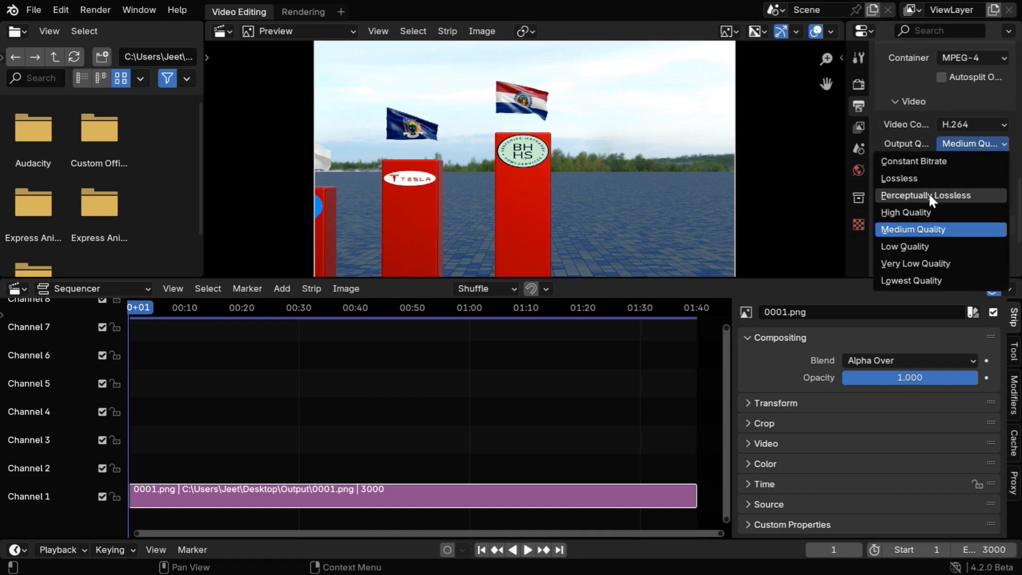
{"action": "left_click", "coordinate": [975, 195]}
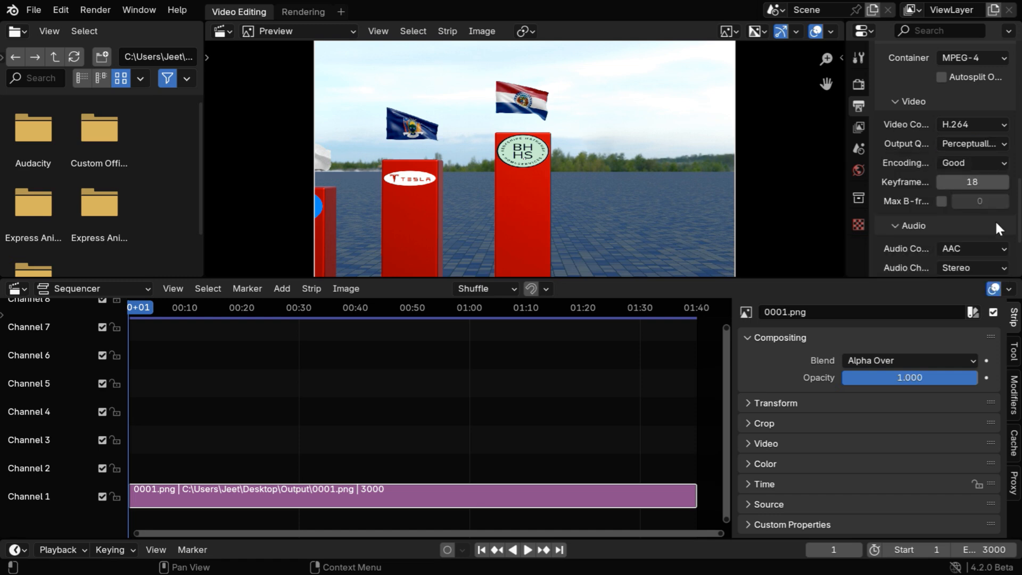
{"action": "scroll", "coordinate": [995, 221], "scroll_direction": "down", "scroll_amount": 4}
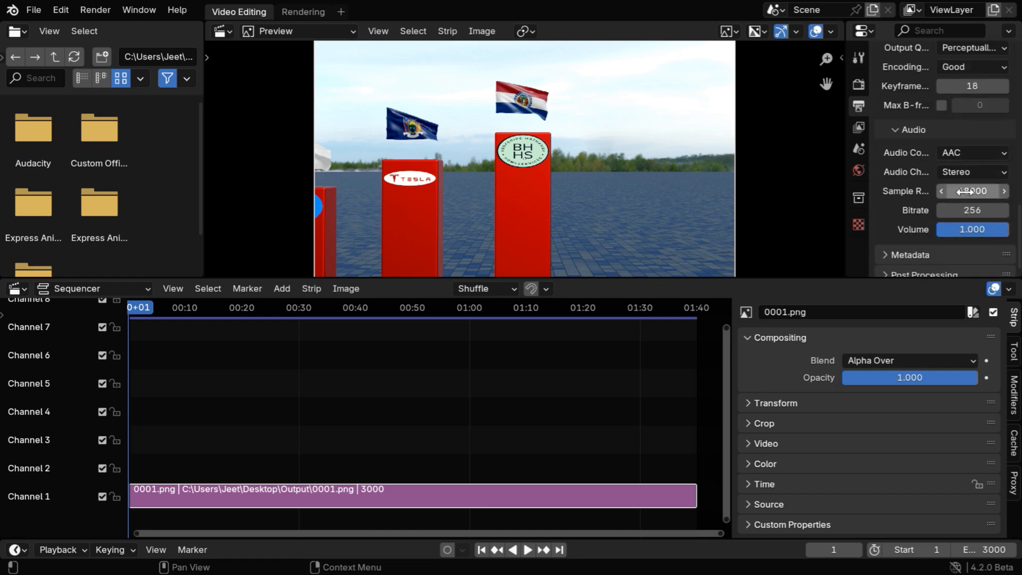
Check the available audio codec options for the video output, keeping AAC.
{"action": "left_click", "coordinate": [956, 150]}
{"action": "left_click", "coordinate": [956, 151]}
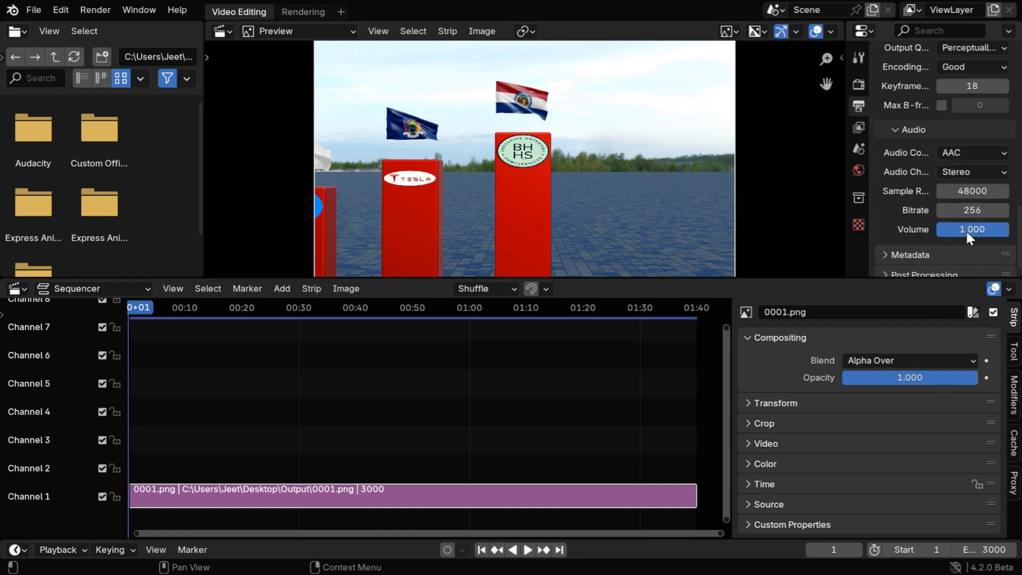
Add BG Sound.wav from the Desktop folder to the sequencer as a sound strip starting at frame 1.
{"action": "left_click", "coordinate": [282, 289]}
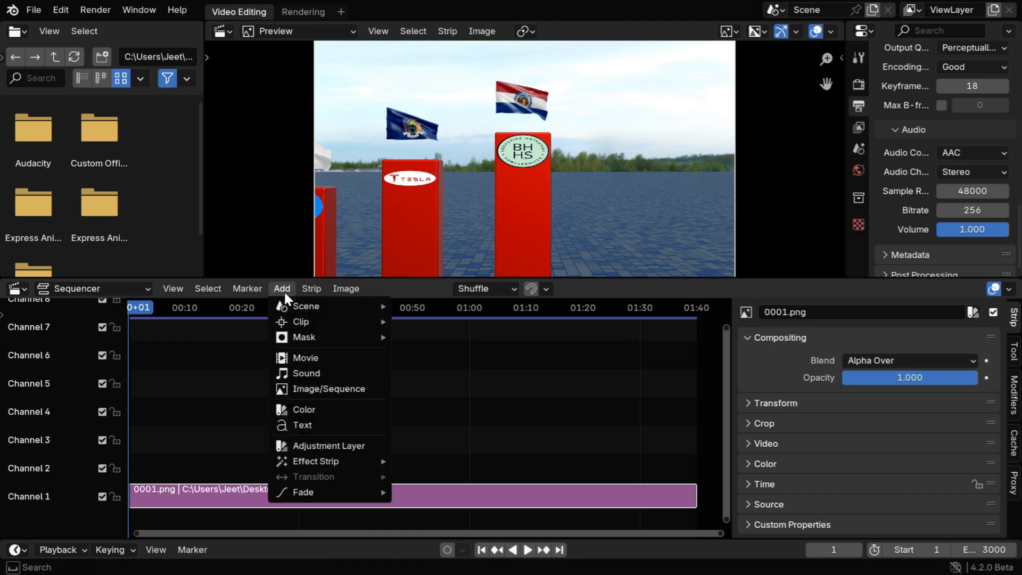
{"action": "left_click", "coordinate": [325, 372]}
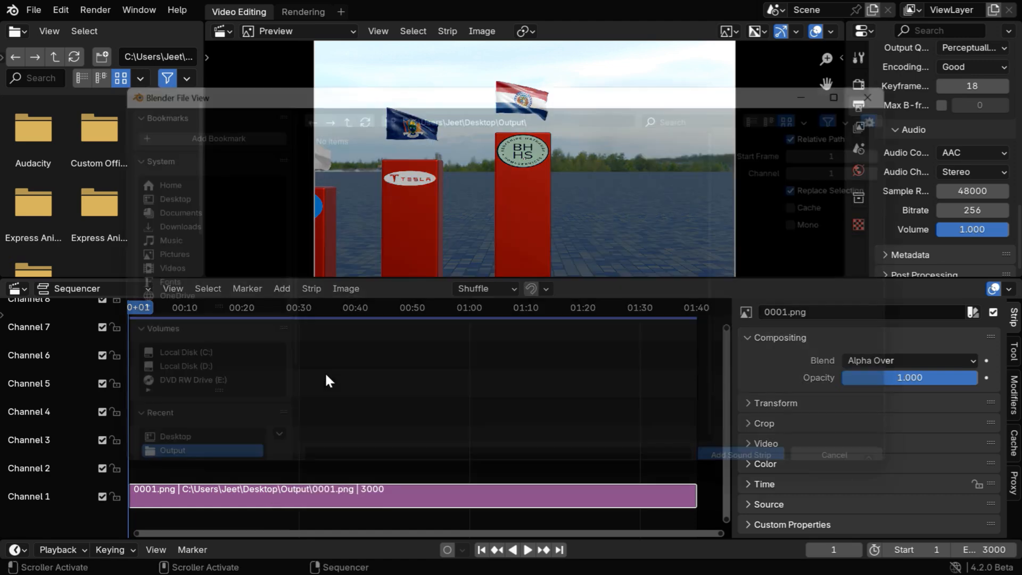
{"action": "left_click", "coordinate": [148, 191]}
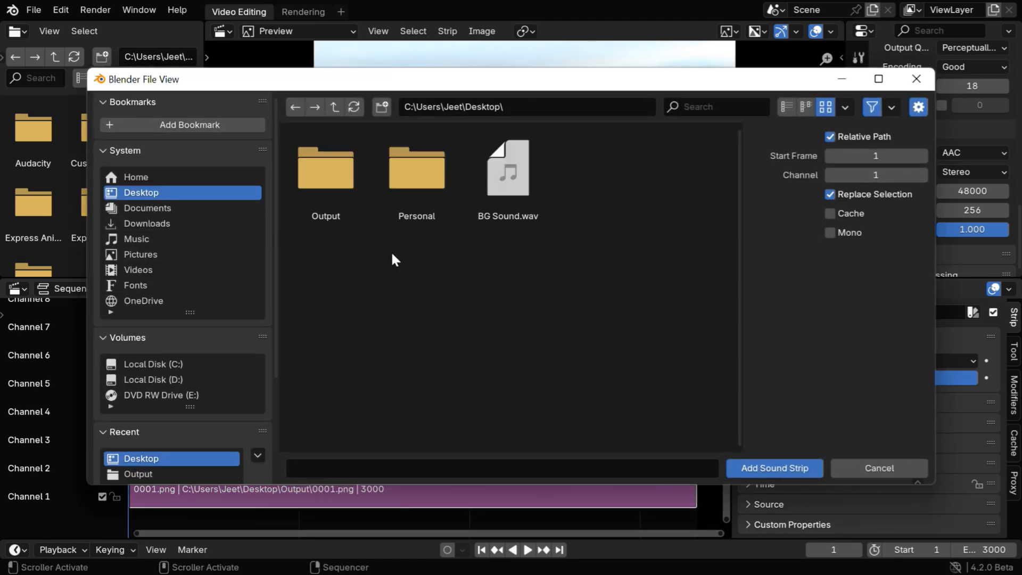
{"action": "left_click", "coordinate": [535, 210]}
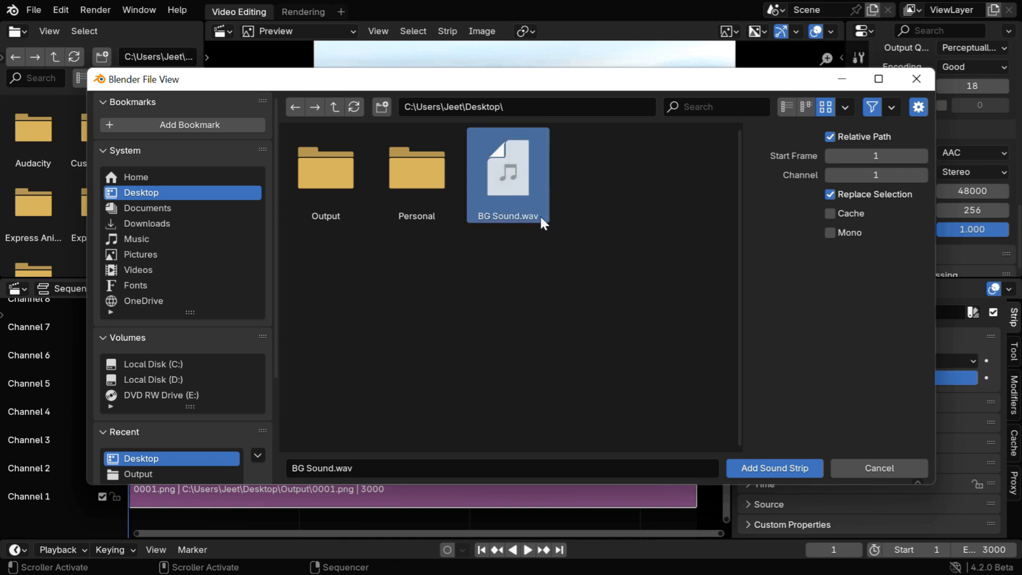
{"action": "left_click", "coordinate": [747, 467]}
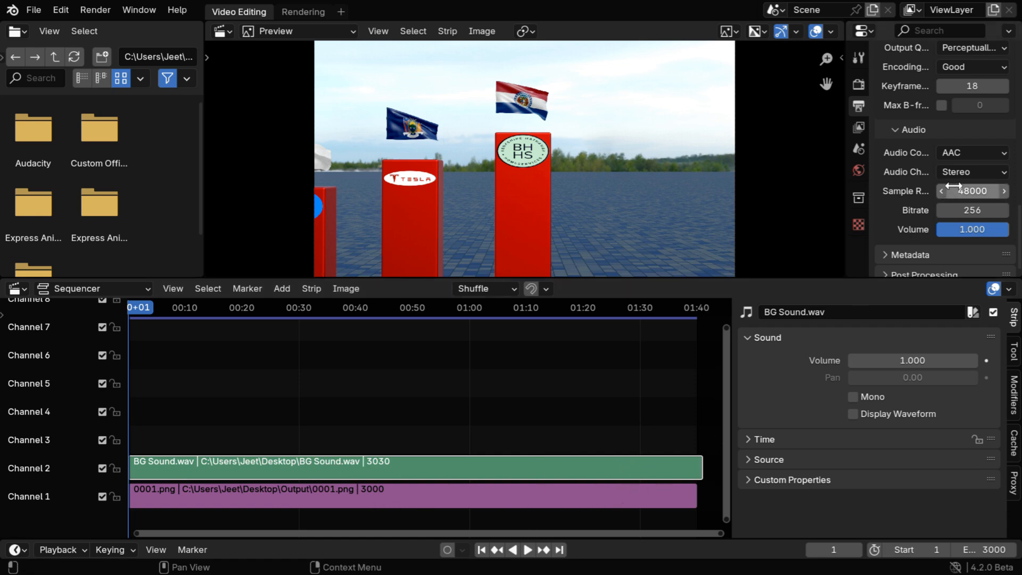
{"action": "scroll", "coordinate": [953, 213], "scroll_direction": "down", "scroll_amount": 1}
{"action": "scroll", "coordinate": [958, 206], "scroll_direction": "up", "scroll_amount": 12}
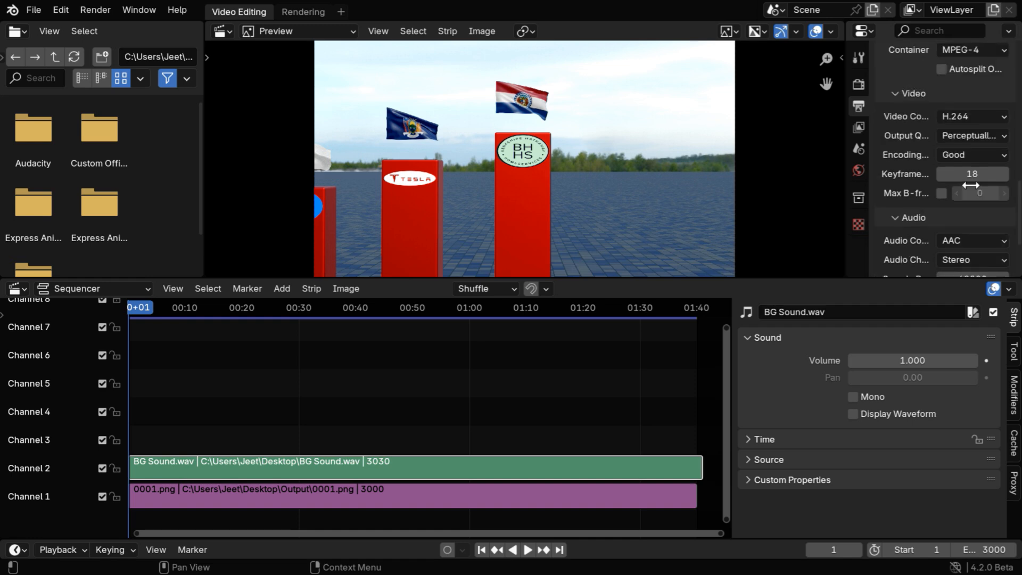
{"action": "scroll", "coordinate": [971, 189], "scroll_direction": "up", "scroll_amount": 8}
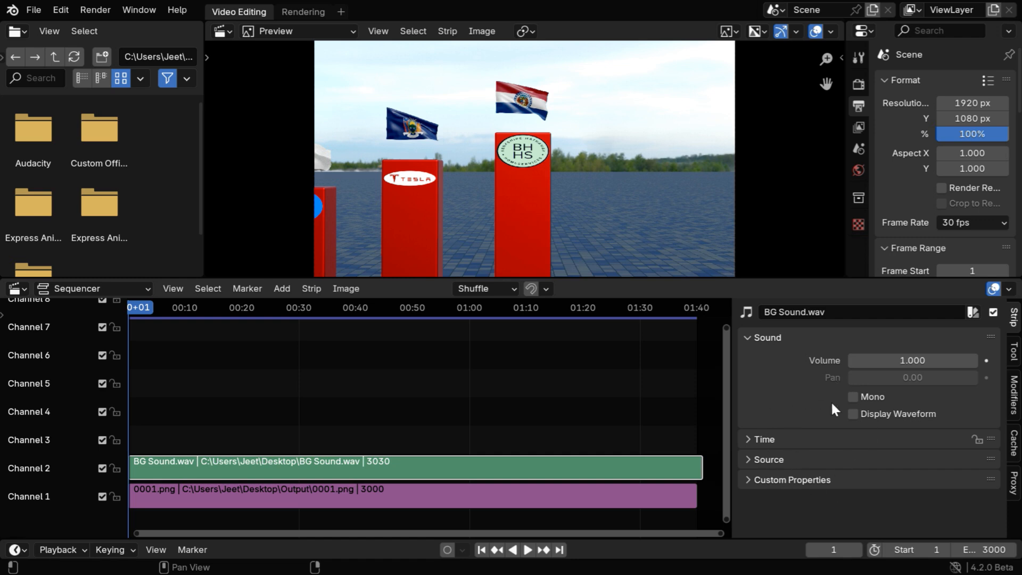
Select the image sequence strip in channel 1 and examine its Video and Time settings.
{"action": "left_click", "coordinate": [543, 498]}
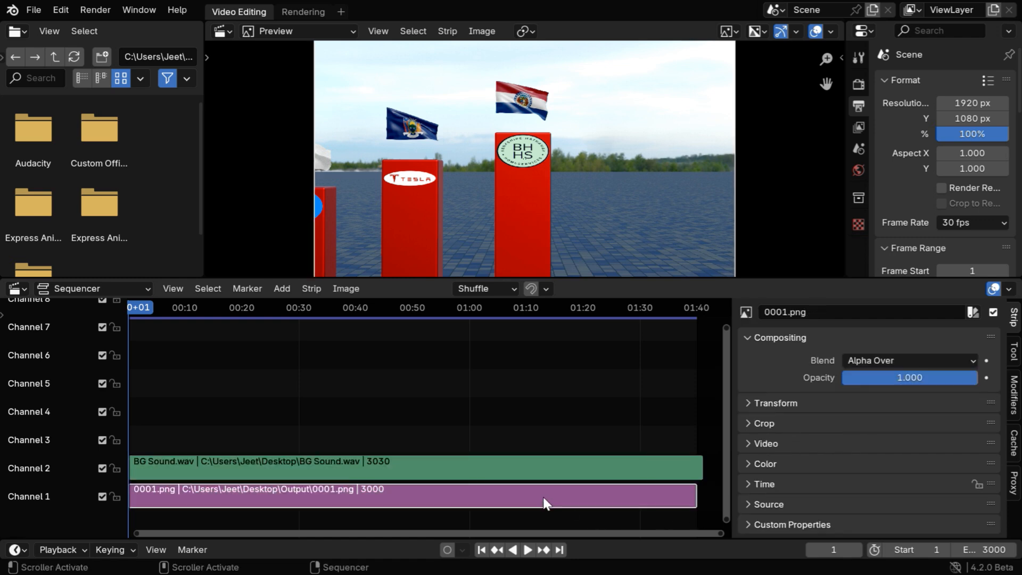
{"action": "left_click", "coordinate": [746, 443]}
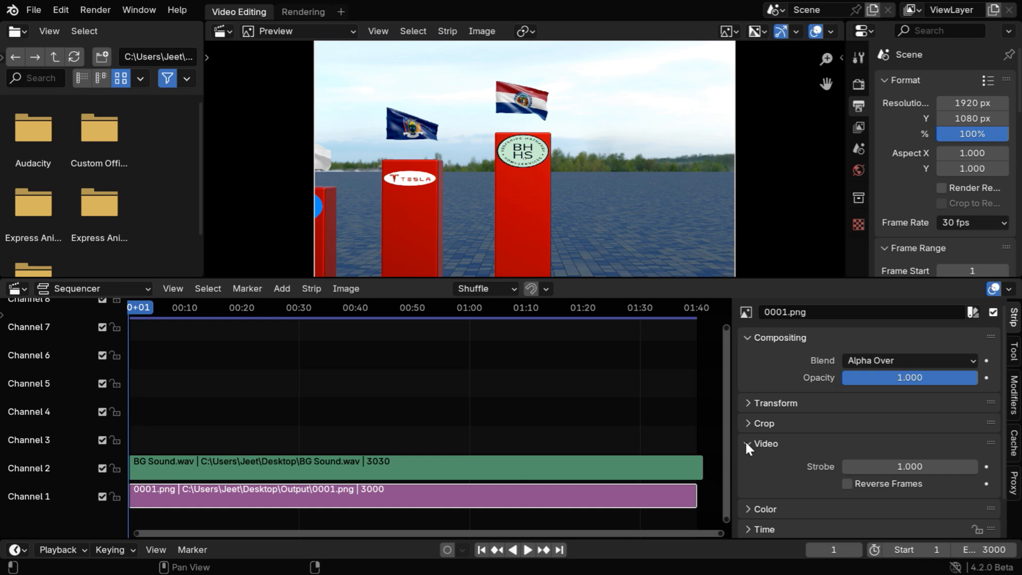
{"action": "left_click", "coordinate": [746, 442]}
{"action": "left_click", "coordinate": [747, 484]}
{"action": "scroll", "coordinate": [860, 473], "scroll_direction": "down", "scroll_amount": 5}
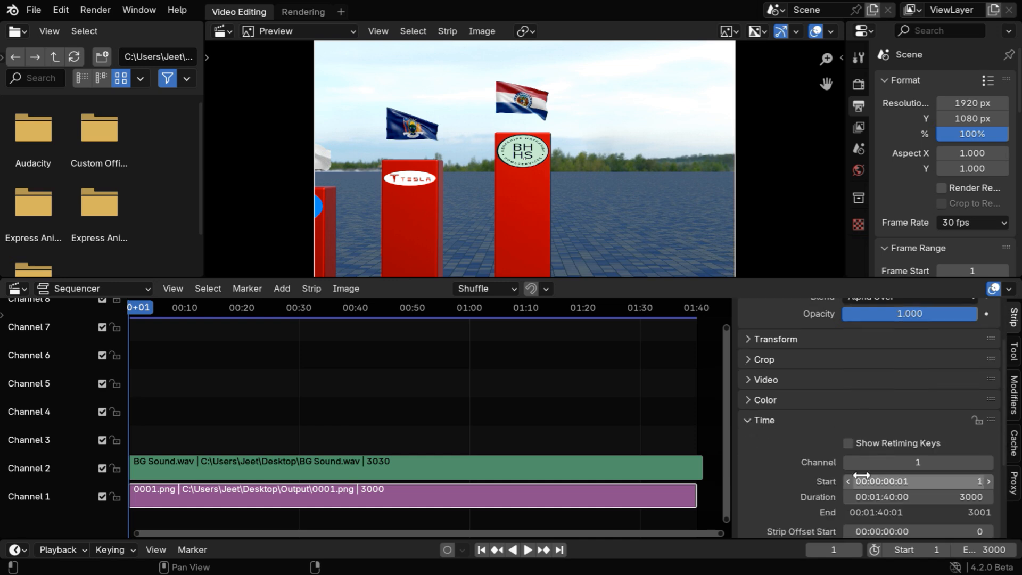
{"action": "scroll", "coordinate": [851, 474], "scroll_direction": "up", "scroll_amount": 5}
{"action": "left_click", "coordinate": [747, 485]}
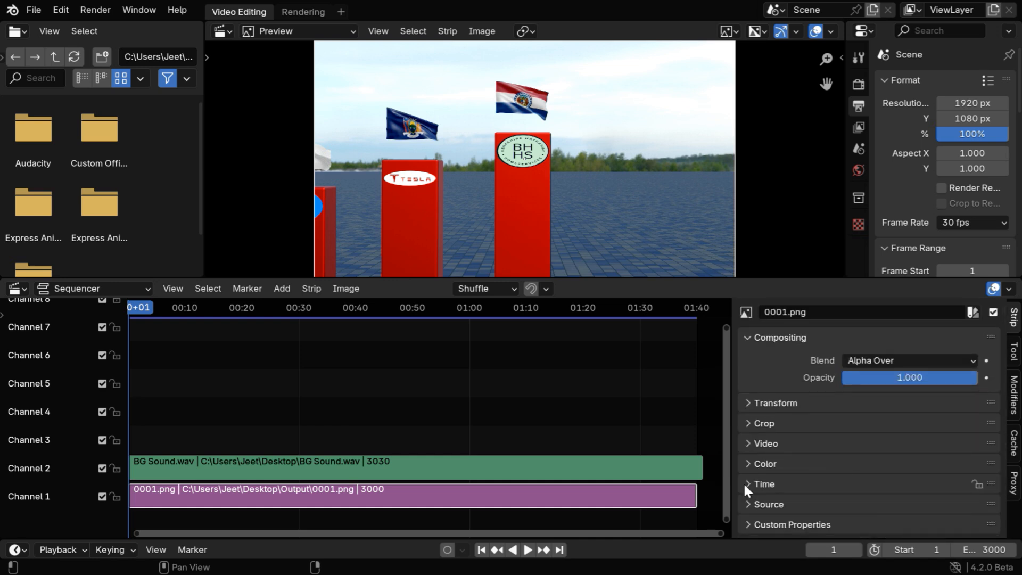
Add a Brightness/Contrast modifier to the image sequence strip.
{"action": "left_click", "coordinate": [1013, 395]}
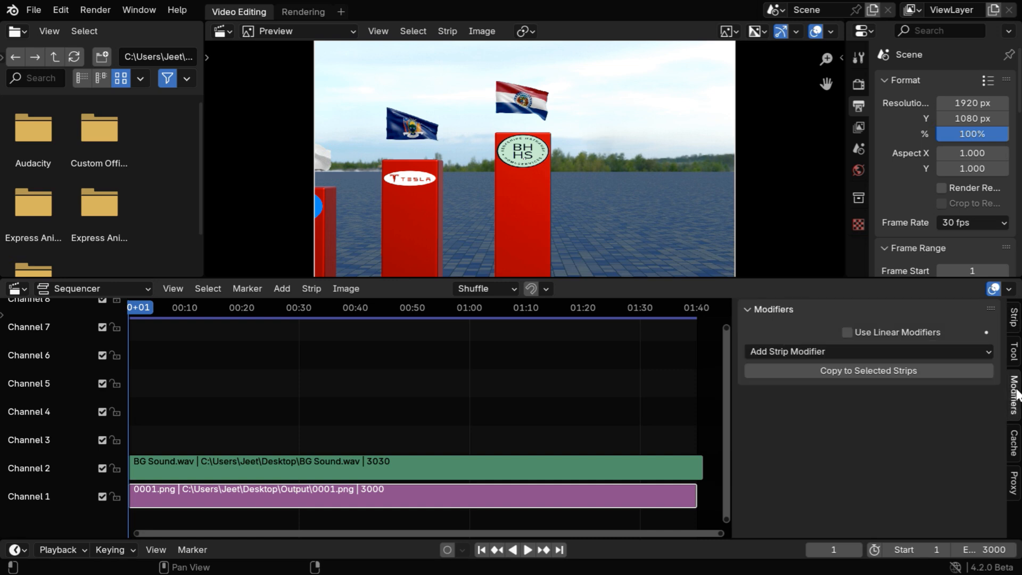
{"action": "left_click", "coordinate": [841, 350]}
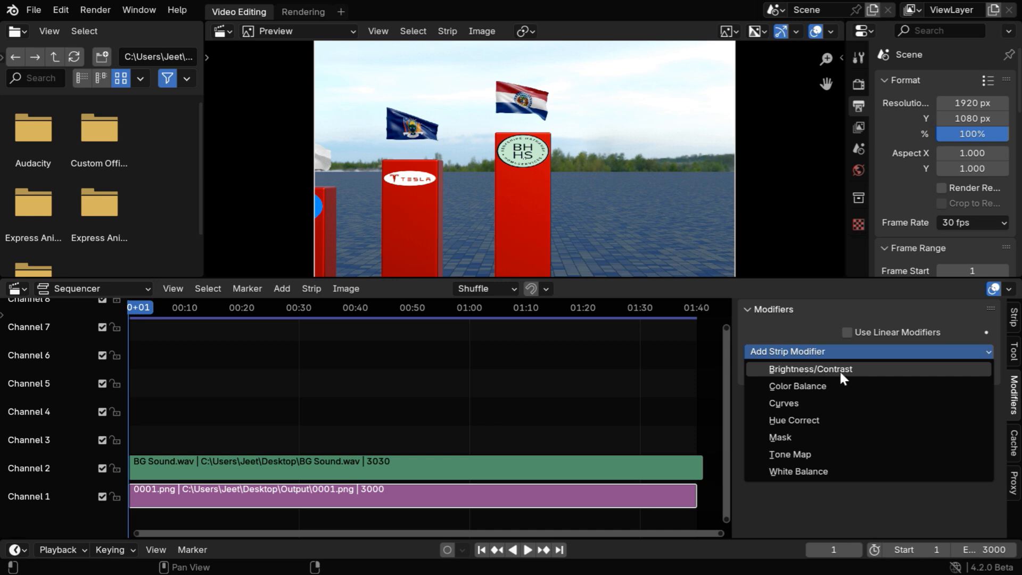
{"action": "left_click", "coordinate": [845, 370]}
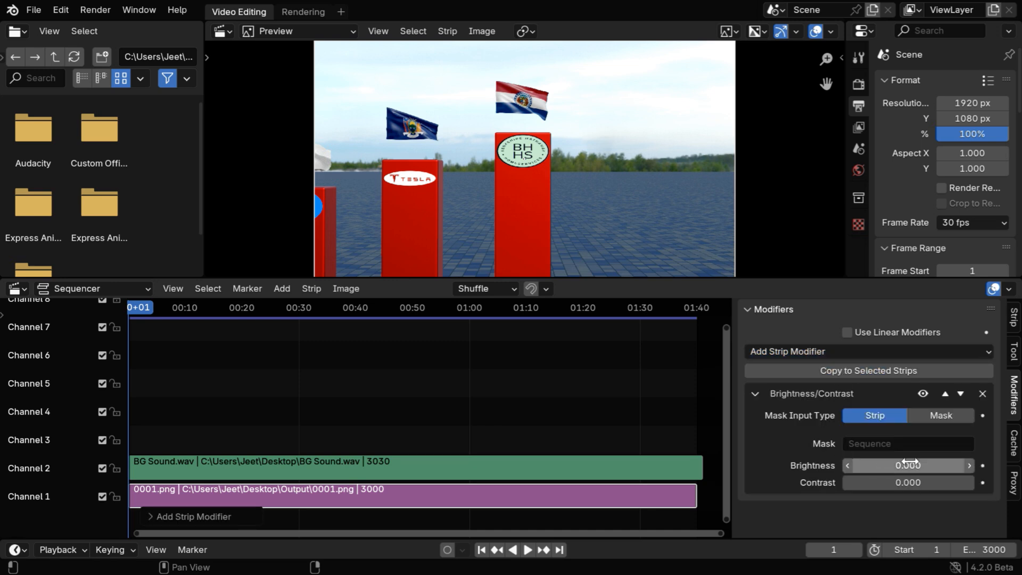
Set the image strip modifier's brightness to 5 and its contrast to 10.
{"action": "left_click", "coordinate": [939, 466]}
{"action": "type", "text": "5"}
{"action": "key", "text": "Return"}
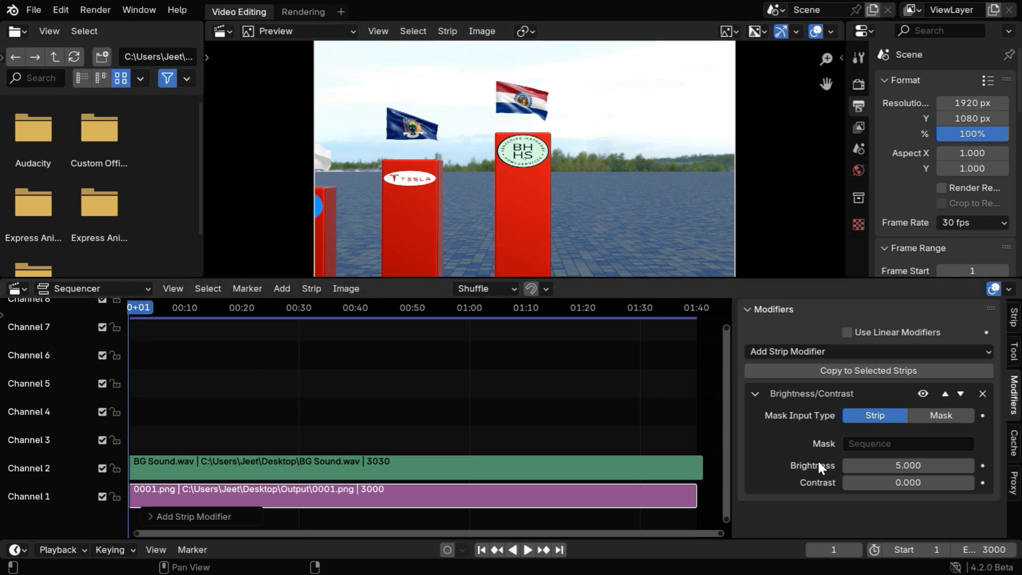
{"action": "left_click", "coordinate": [907, 482]}
{"action": "type", "text": "10"}
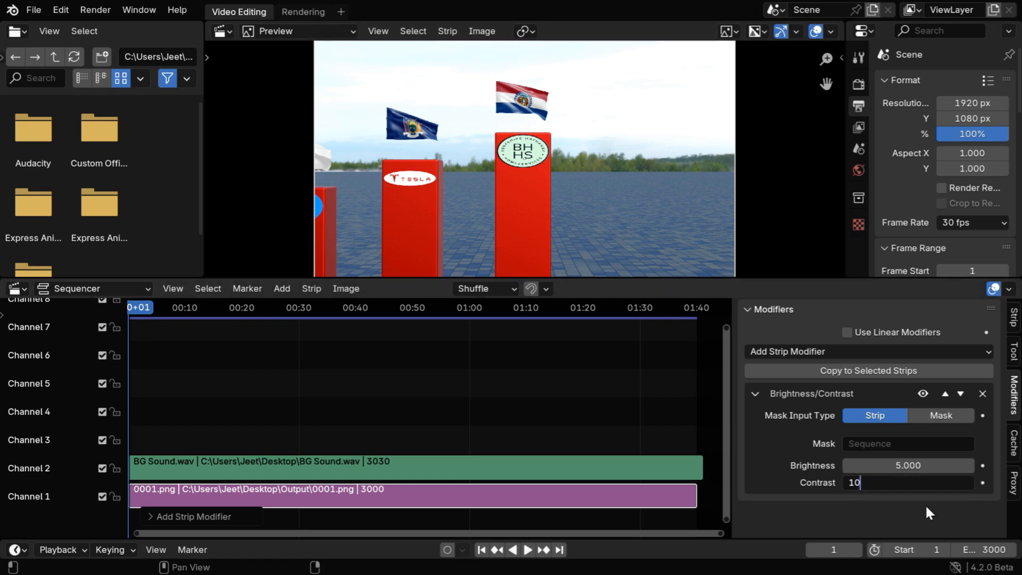
{"action": "key", "text": "Return"}
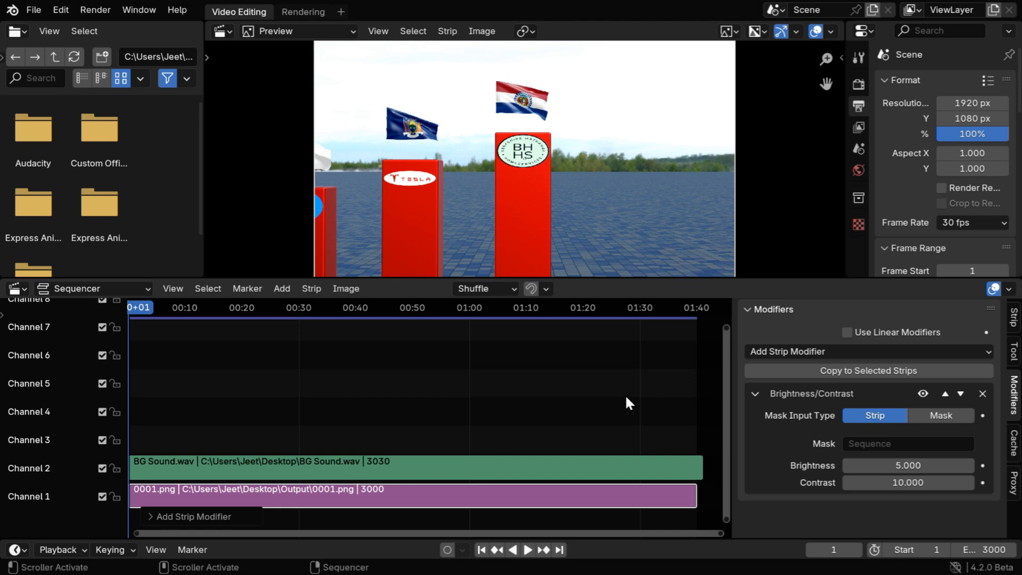
Open the render commands for outputting the edited sequence.
{"action": "left_click", "coordinate": [100, 9]}
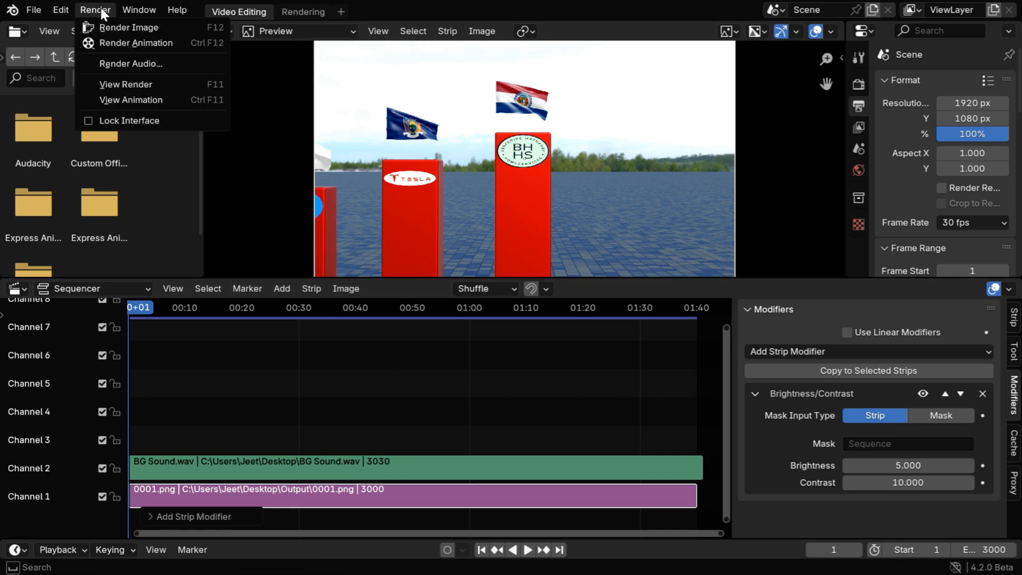